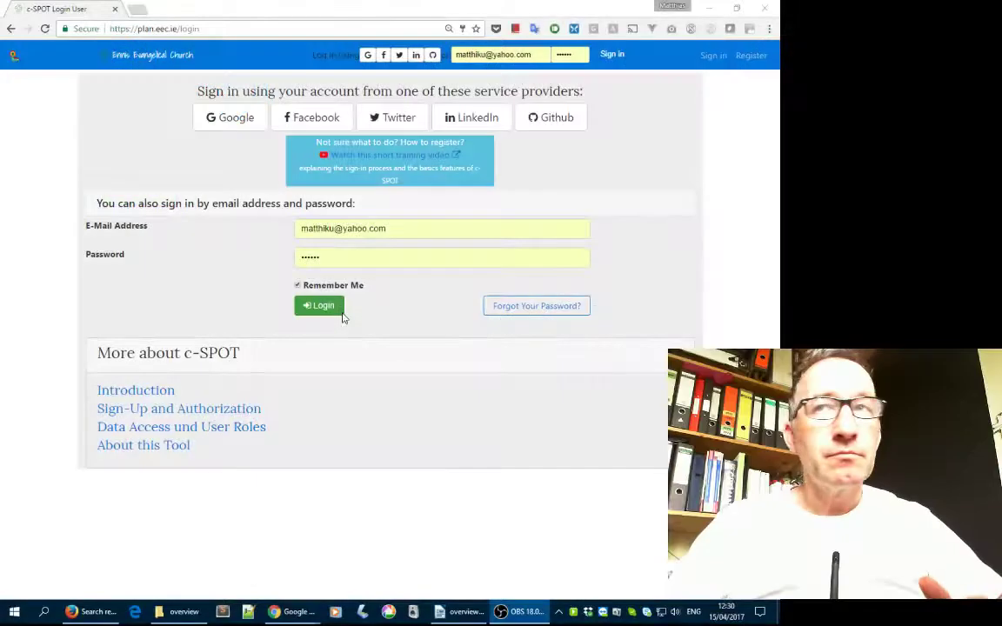
Sign in to c-SPOT with the filled-in credentials and open the Sunday Service plan of 30 April 2017 from the calendar.
click(336, 310)
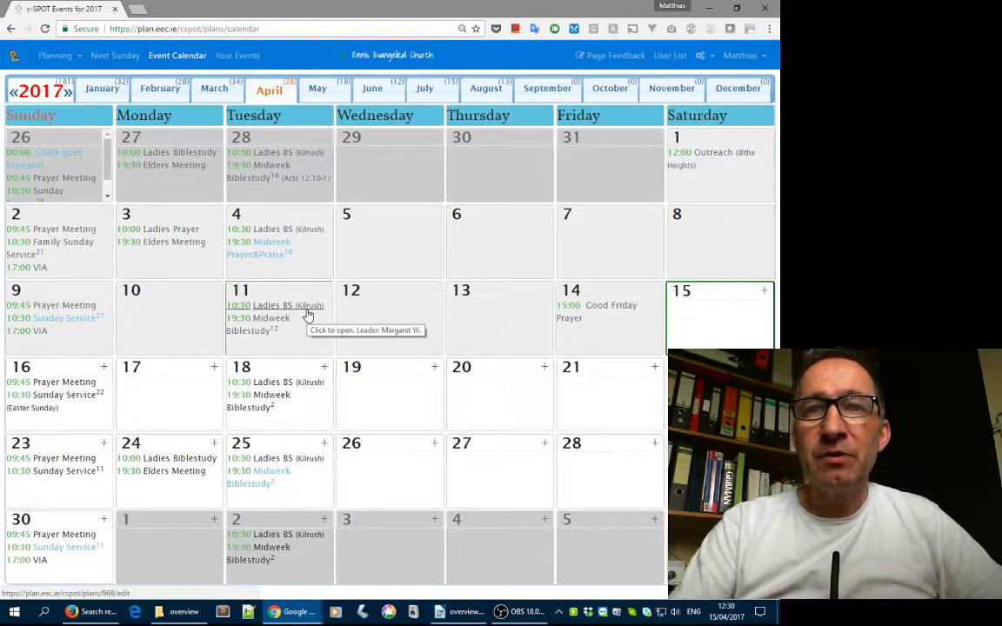
click(76, 550)
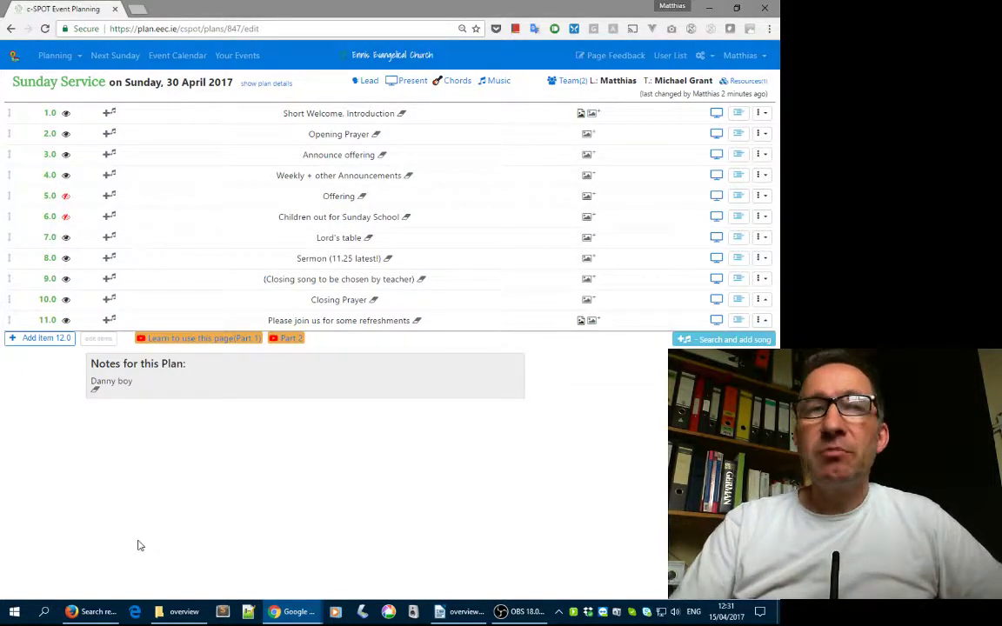
Start inserting a song at the Announce offering item and browse the list of Mission Praise songs.
click(739, 155)
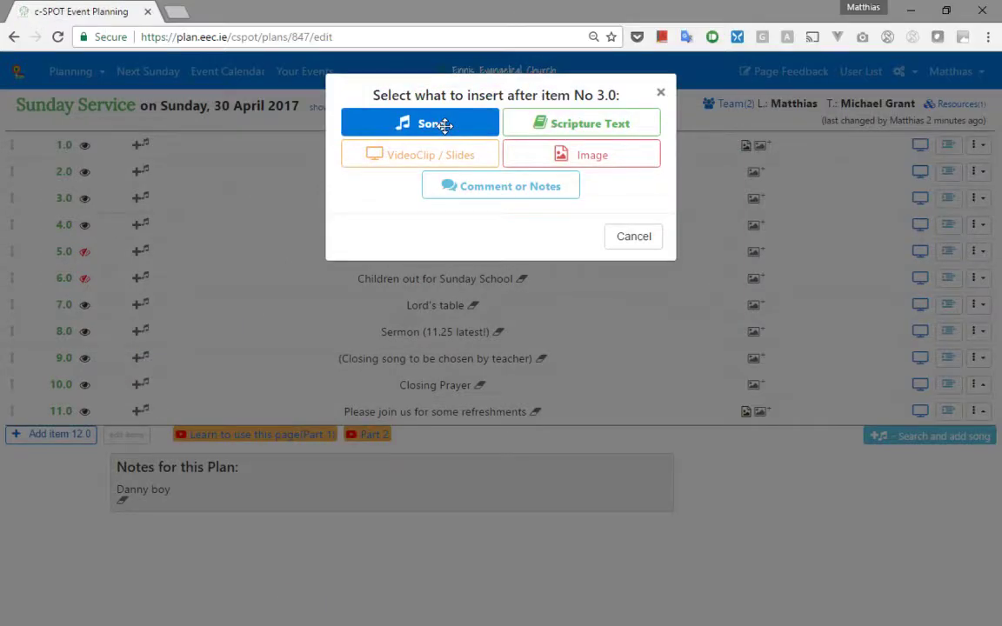
click(443, 125)
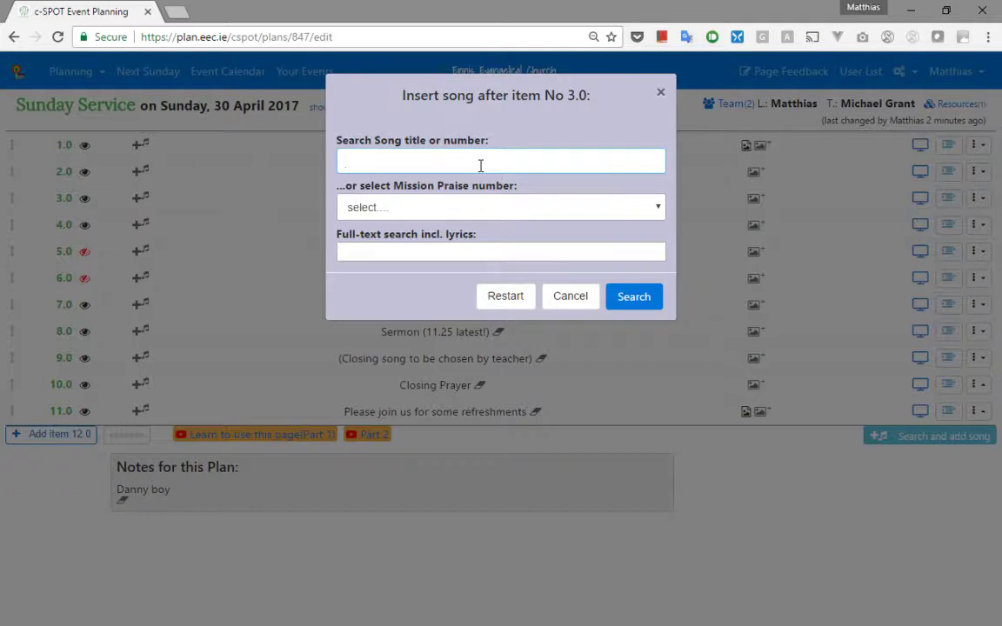
click(474, 211)
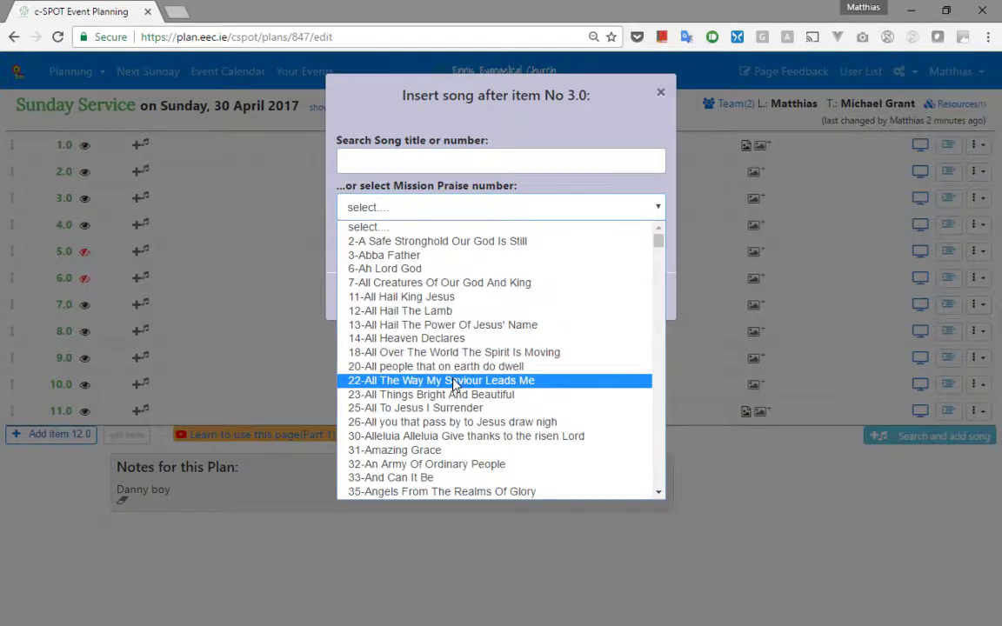
scroll(453, 385, down, 20)
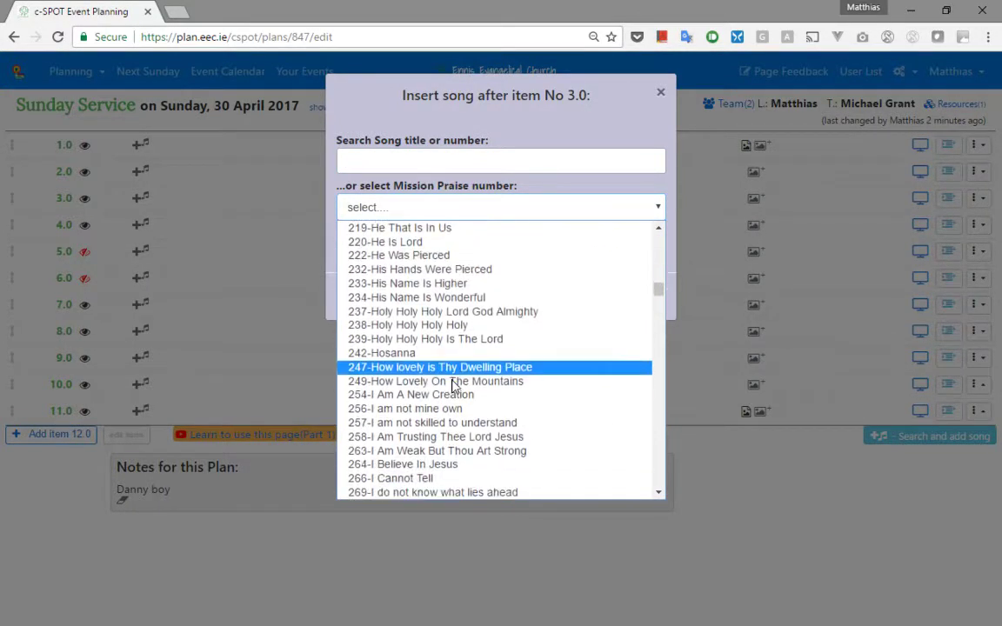
scroll(453, 385, down, 15)
click(428, 157)
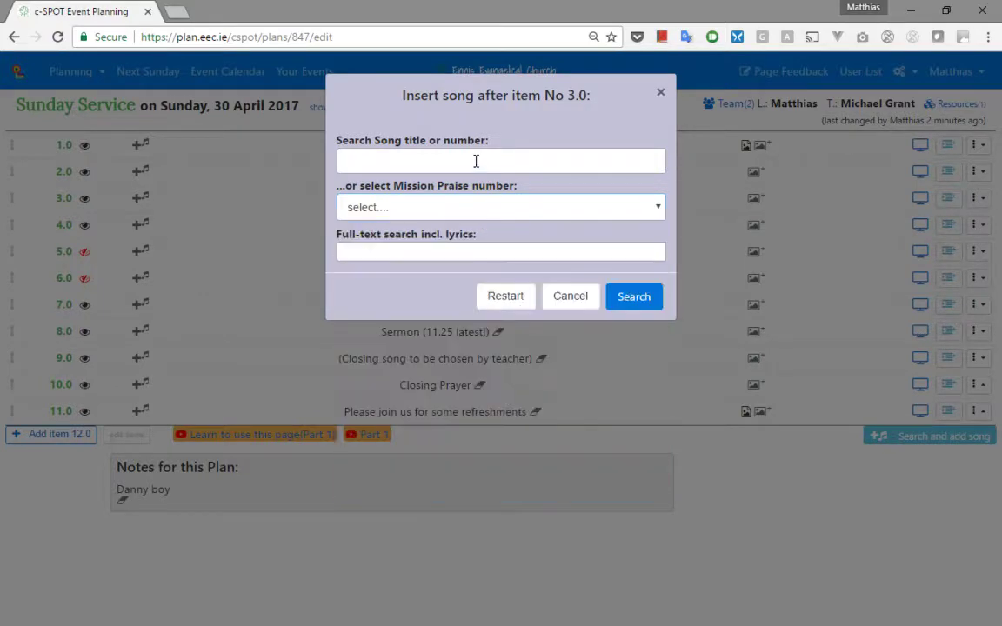
Search the song lyrics for "forgiven", preview several matches and insert You are my King before Announce offering.
click(443, 252)
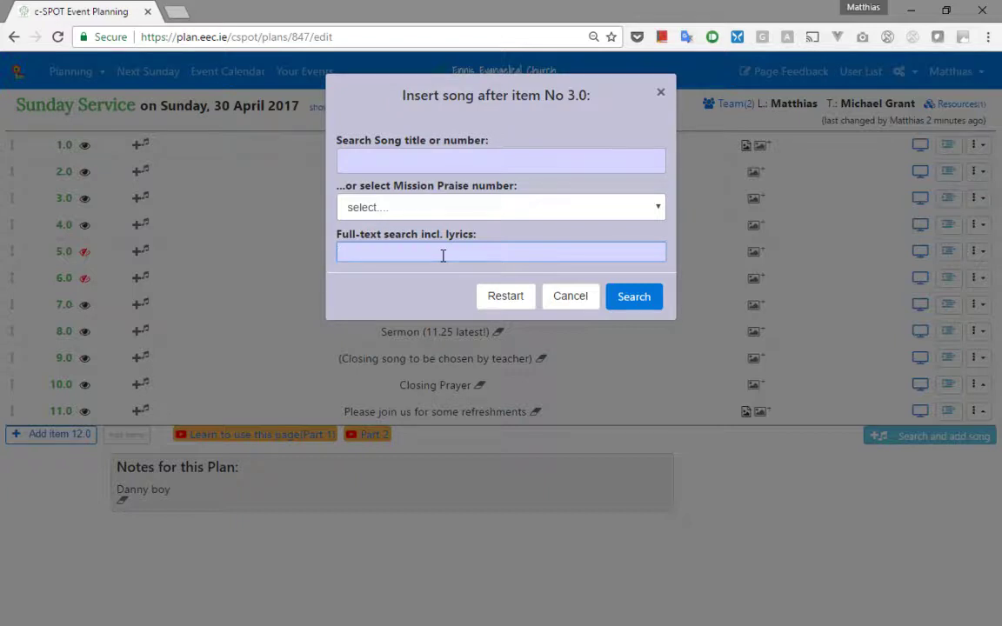
text(forgiven)
key(Return)
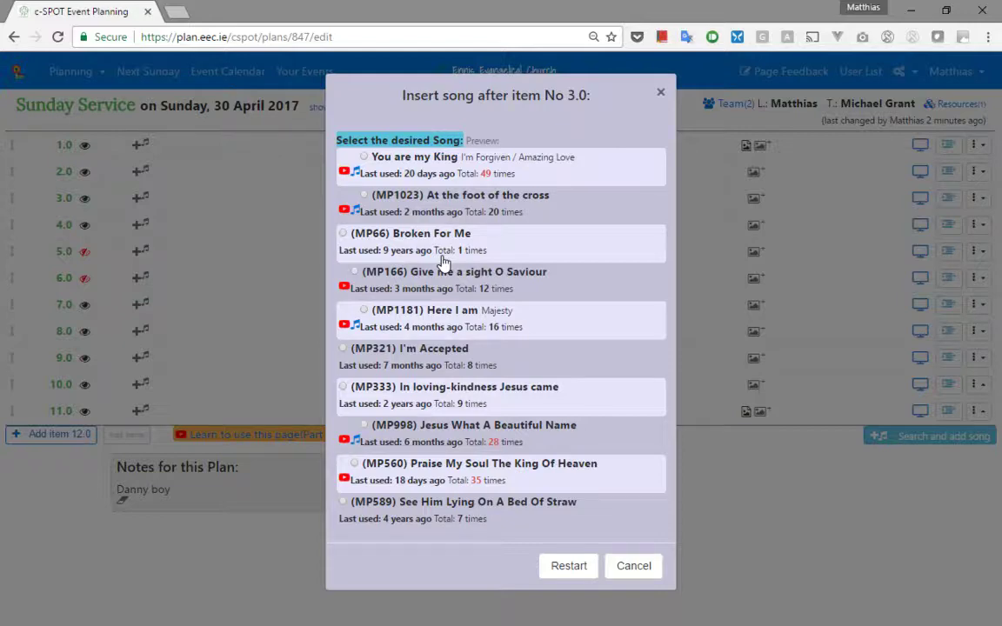
mouse_move(442, 279)
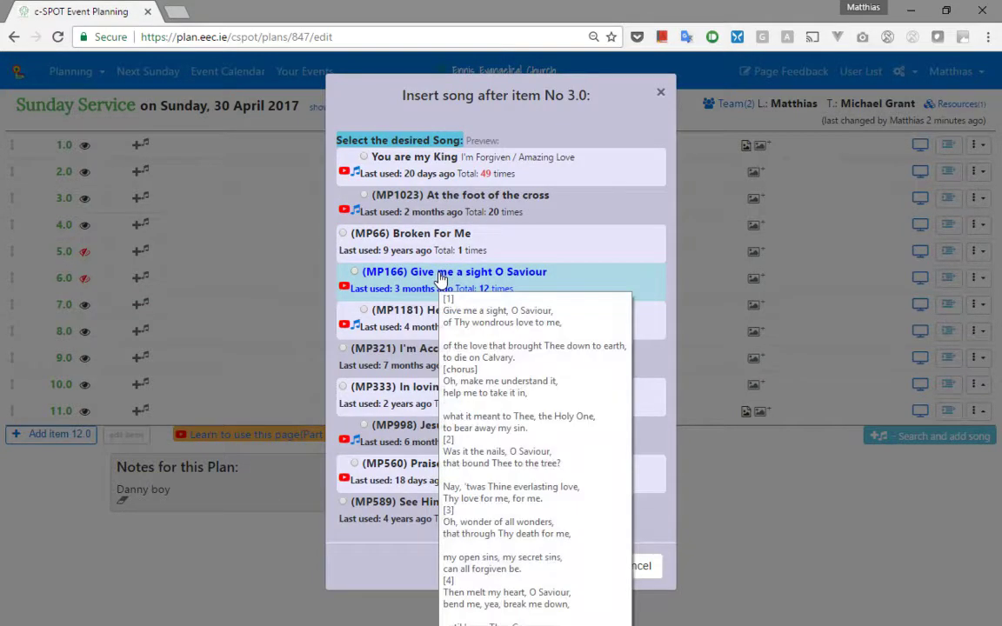
mouse_move(419, 241)
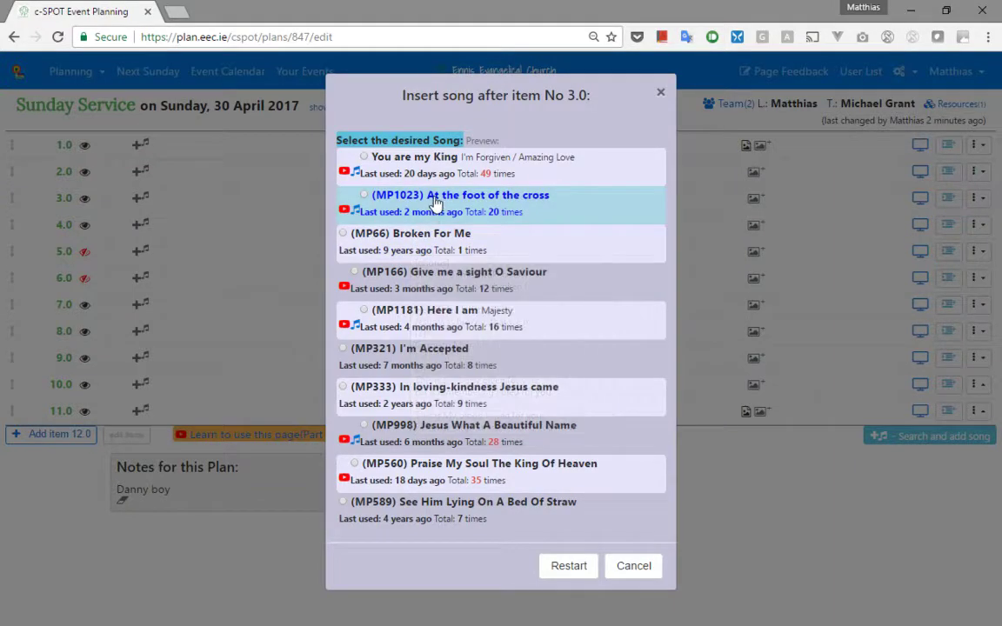
mouse_move(434, 202)
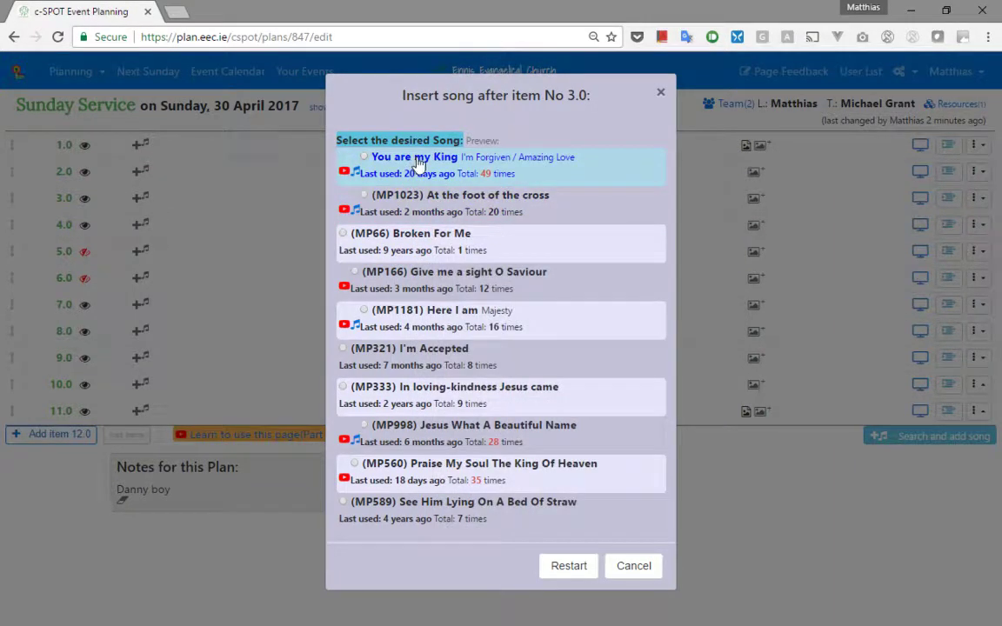
mouse_move(418, 163)
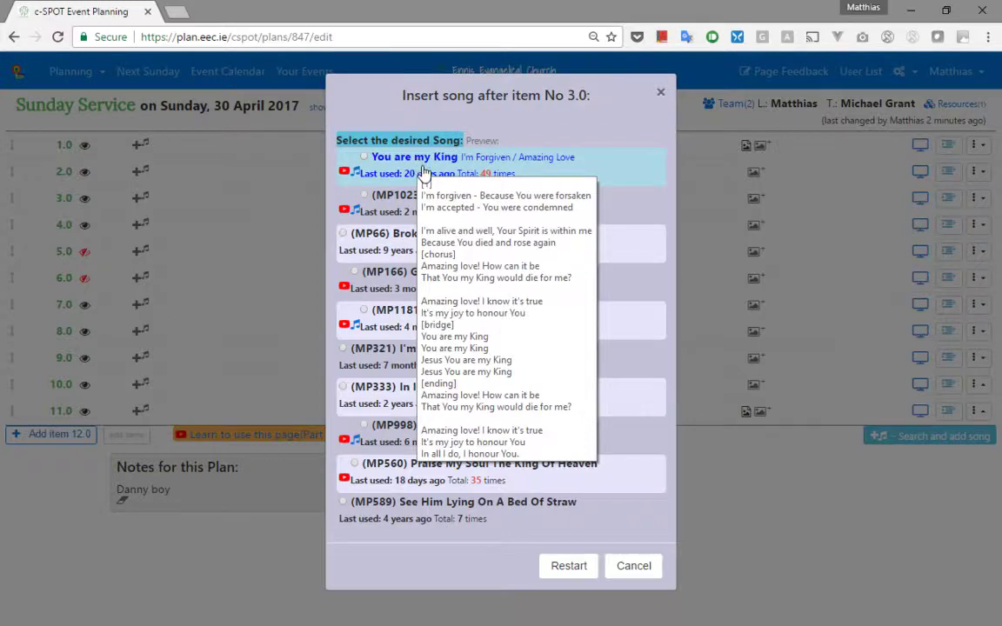
click(393, 170)
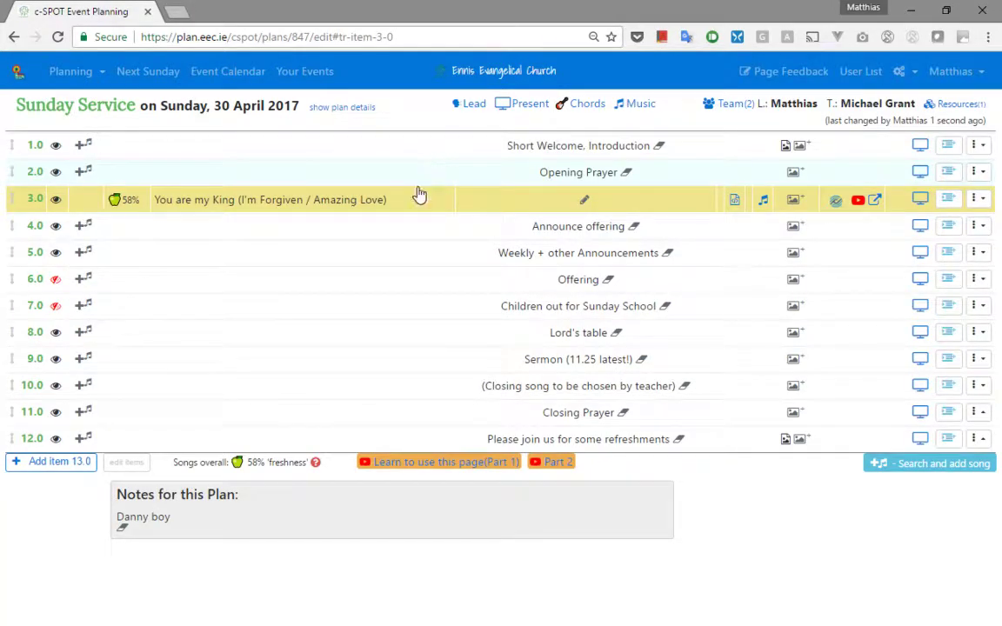
Insert the scripture text Psalm 23:1-6 in the ESV version before Announce offering.
click(948, 228)
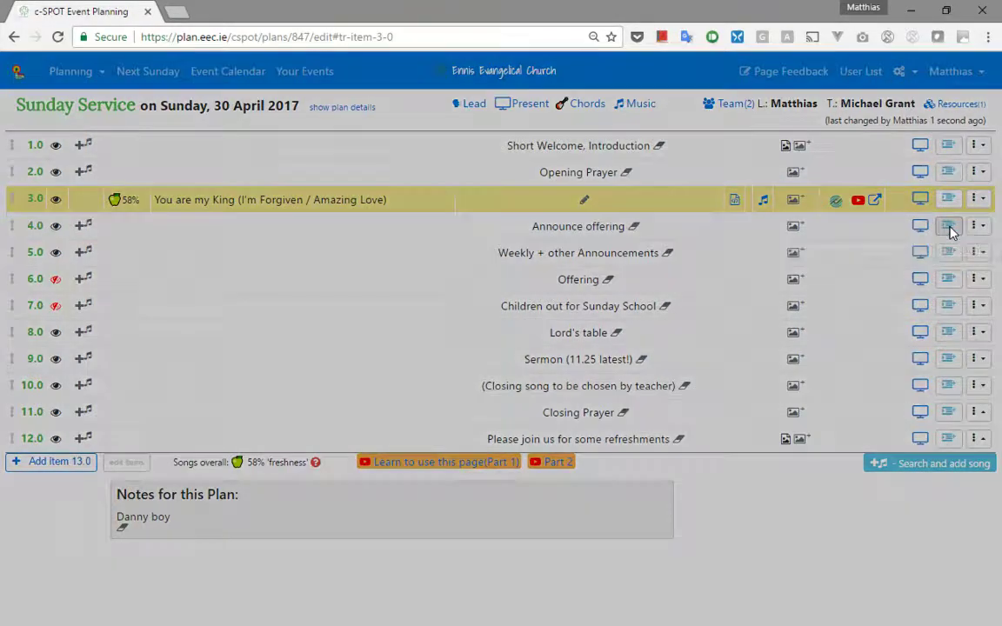
click(557, 124)
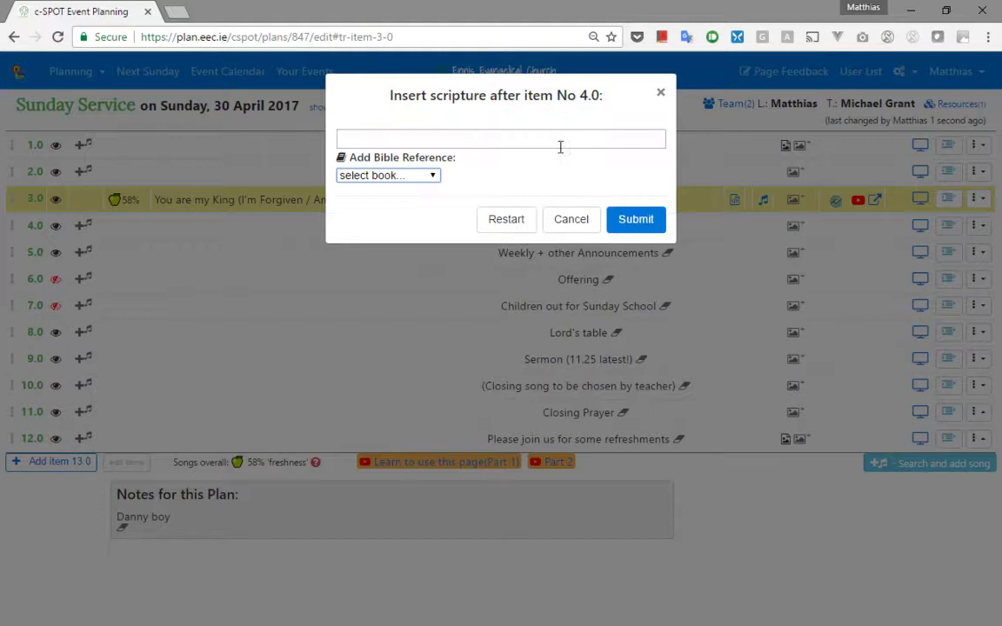
key(p)
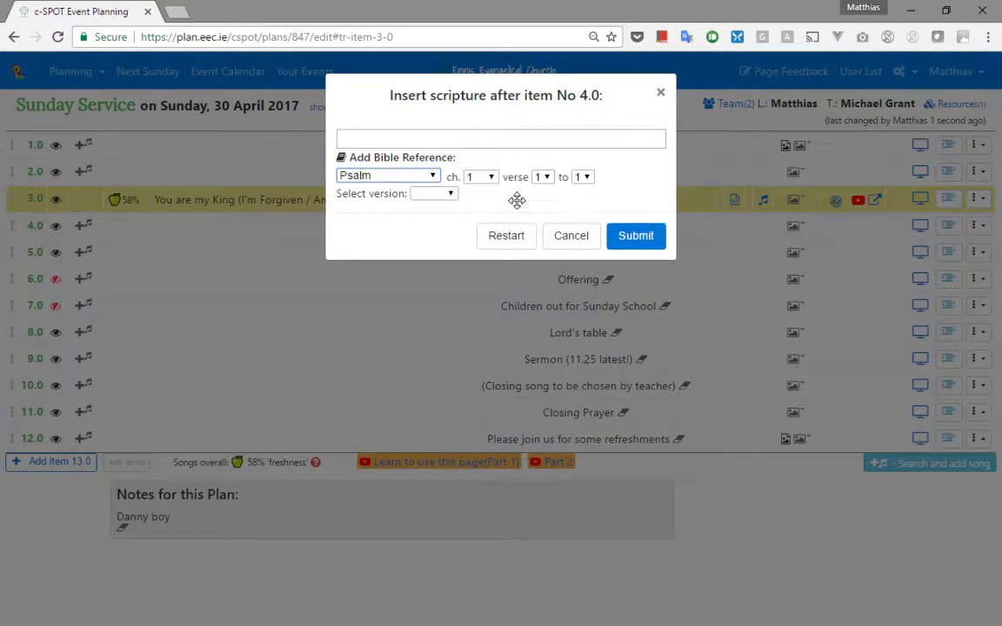
key(Tab)
text(23)
key(Tab)
key(Tab)
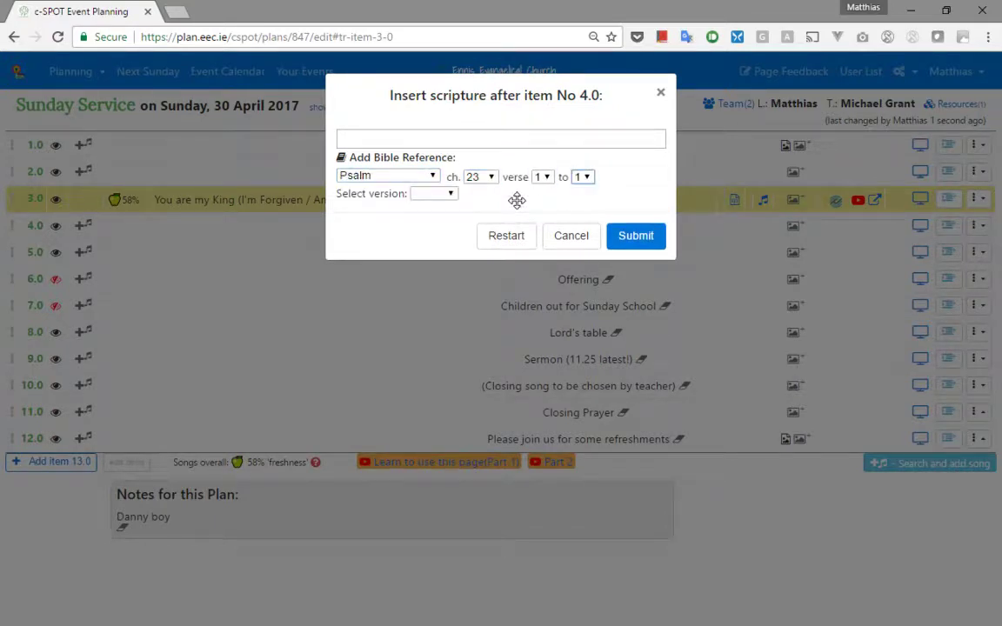
key(6)
key(Tab)
key(e)
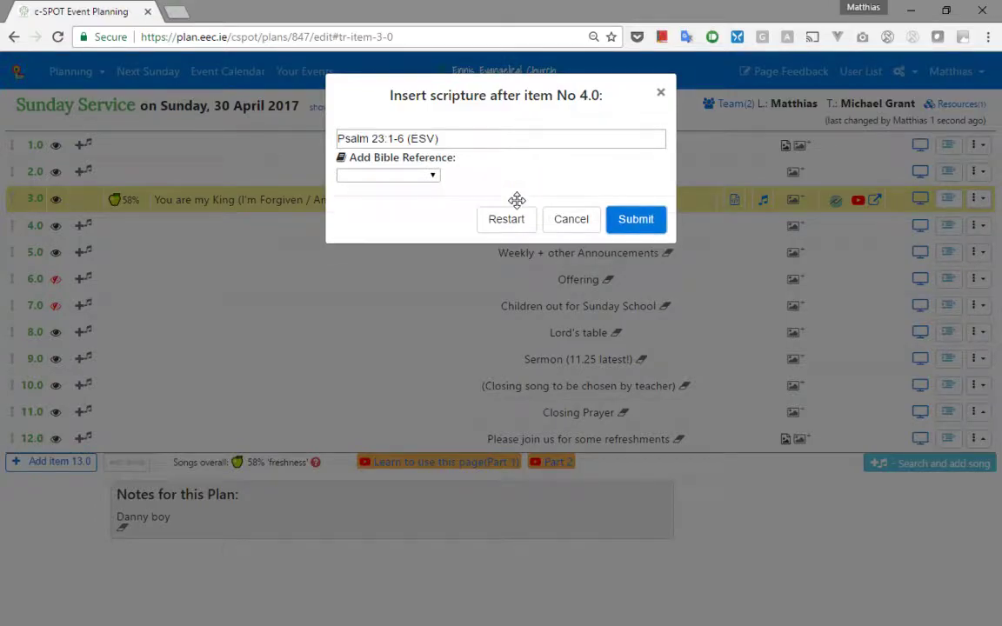
key(Return)
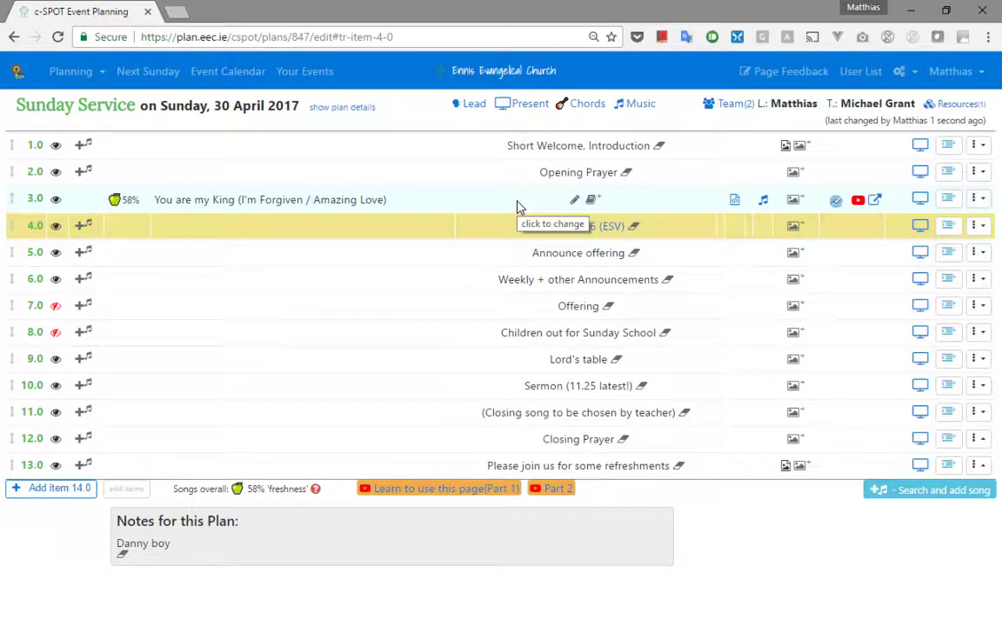
Insert Mission Praise song 557, Praise God From Whom All Blessings Flow, before the Psalm 23:1-6 item.
click(950, 226)
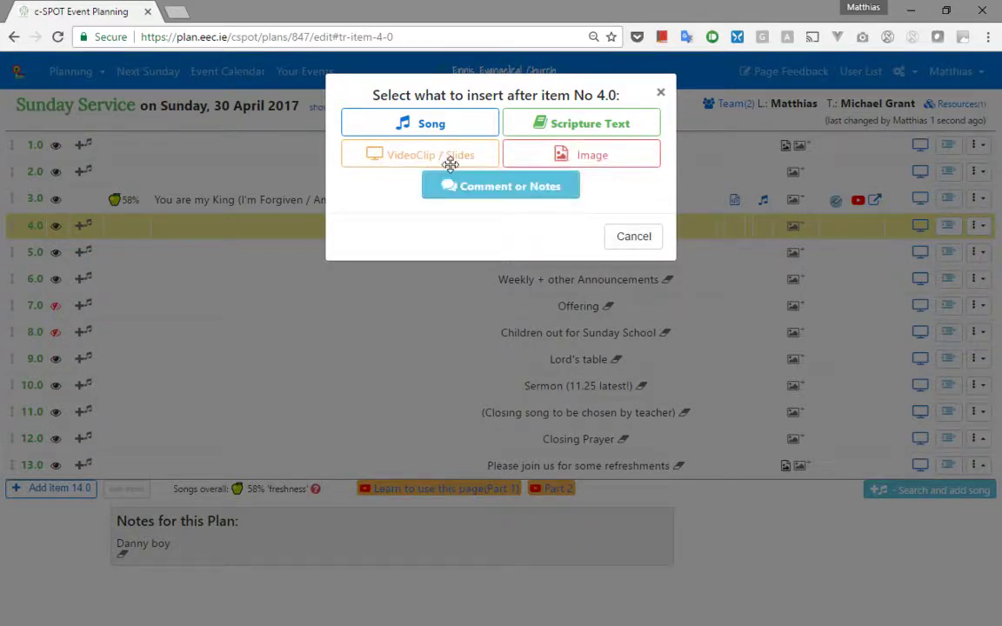
click(433, 124)
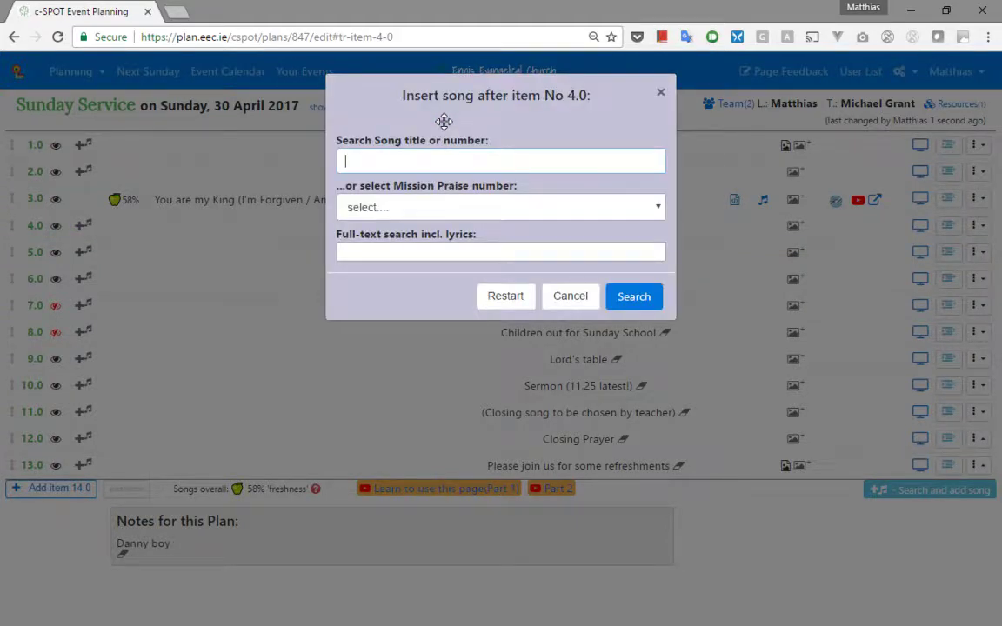
click(418, 208)
scroll(426, 392, down, 8)
scroll(428, 407, down, 20)
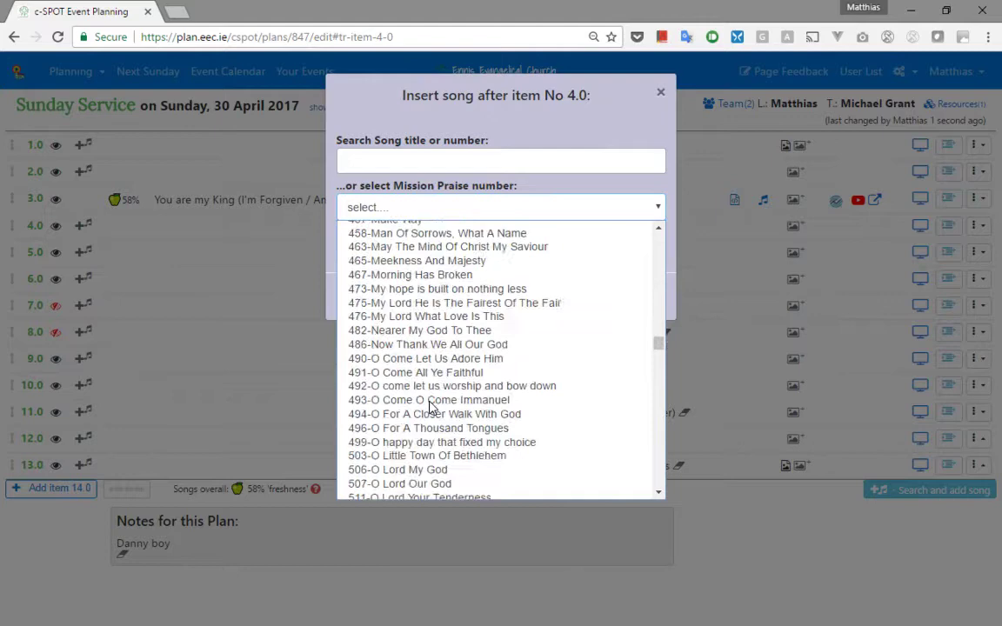
scroll(431, 408, up, 4)
scroll(432, 409, down, 3)
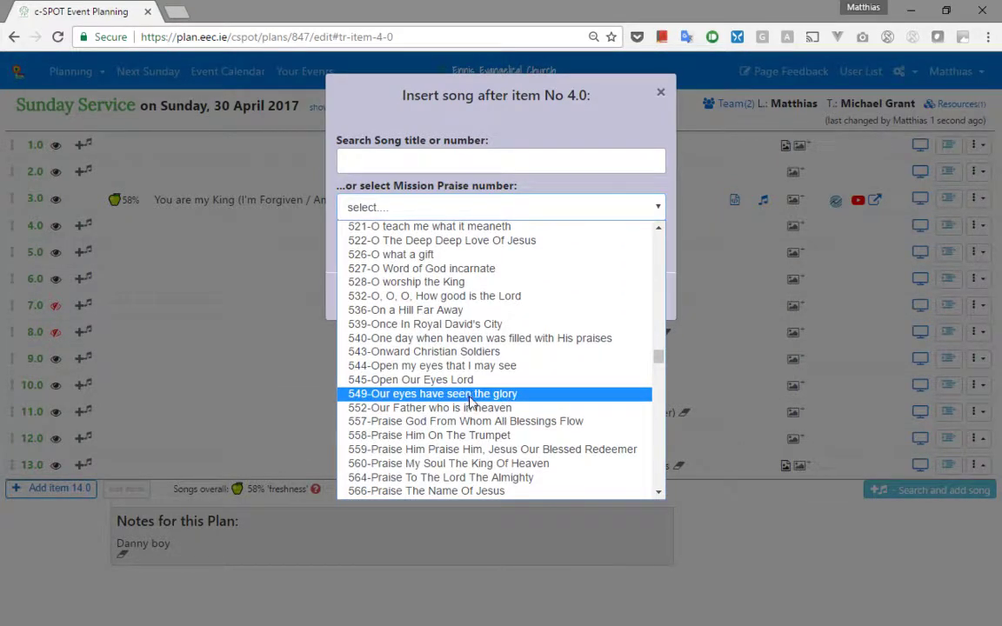
click(465, 422)
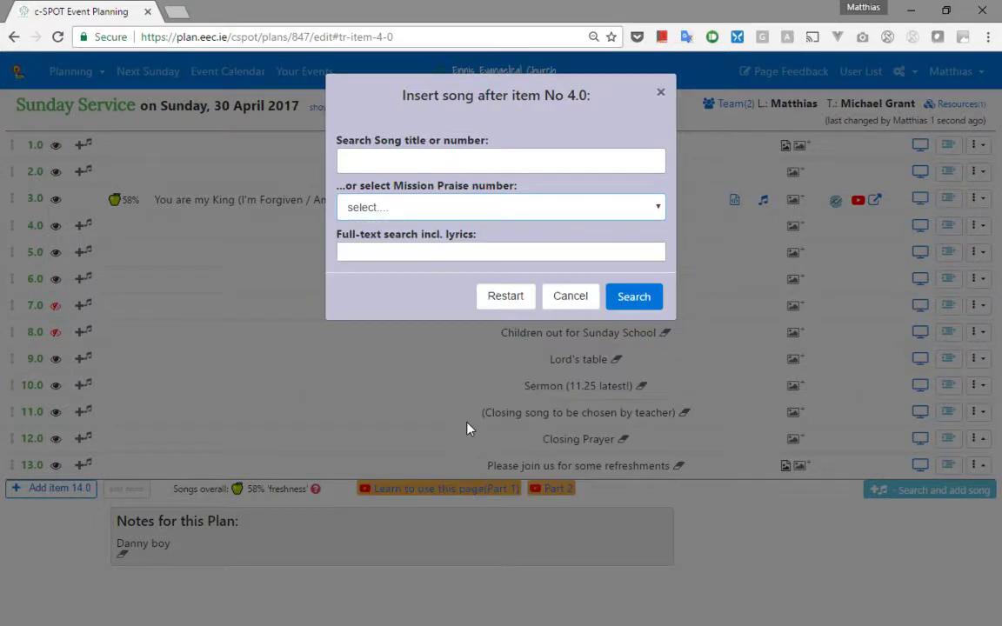
click(402, 157)
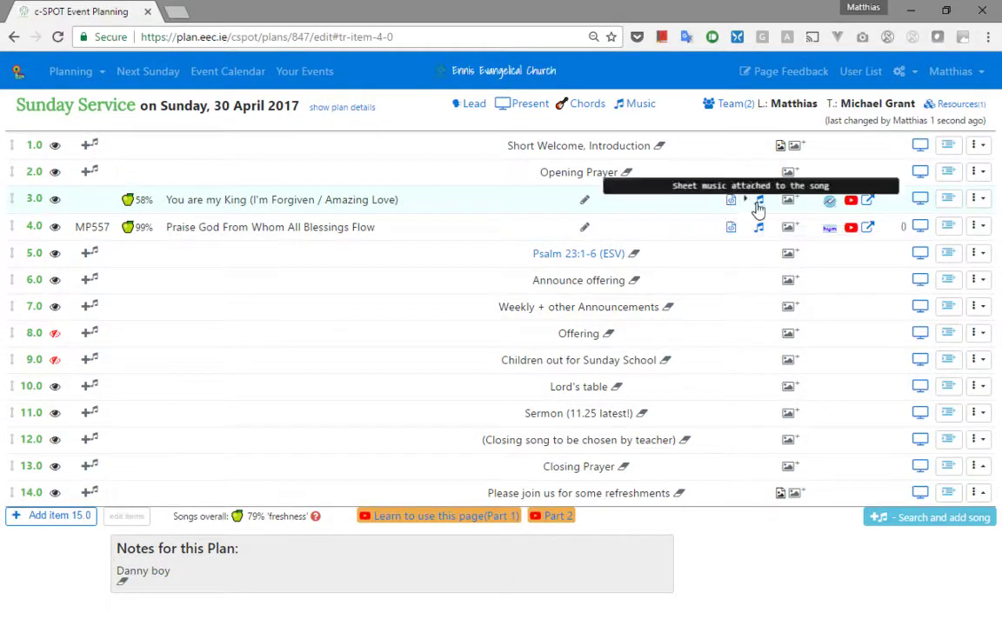
Preview the sheet music of You are my King, view the chords from that song through Psalm 23:1-6, and return to the plan.
mouse_move(761, 209)
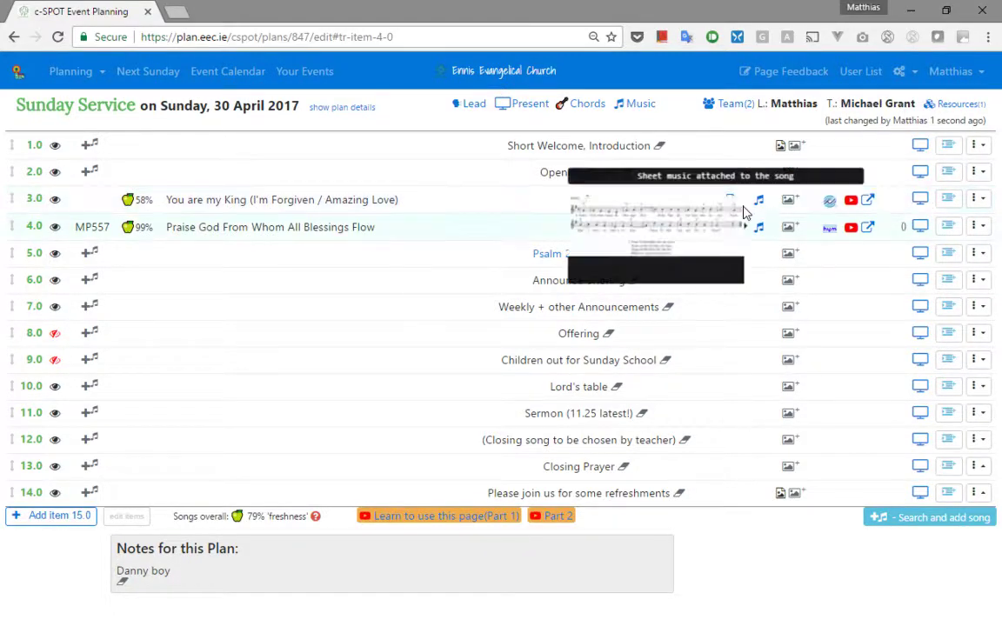
click(732, 201)
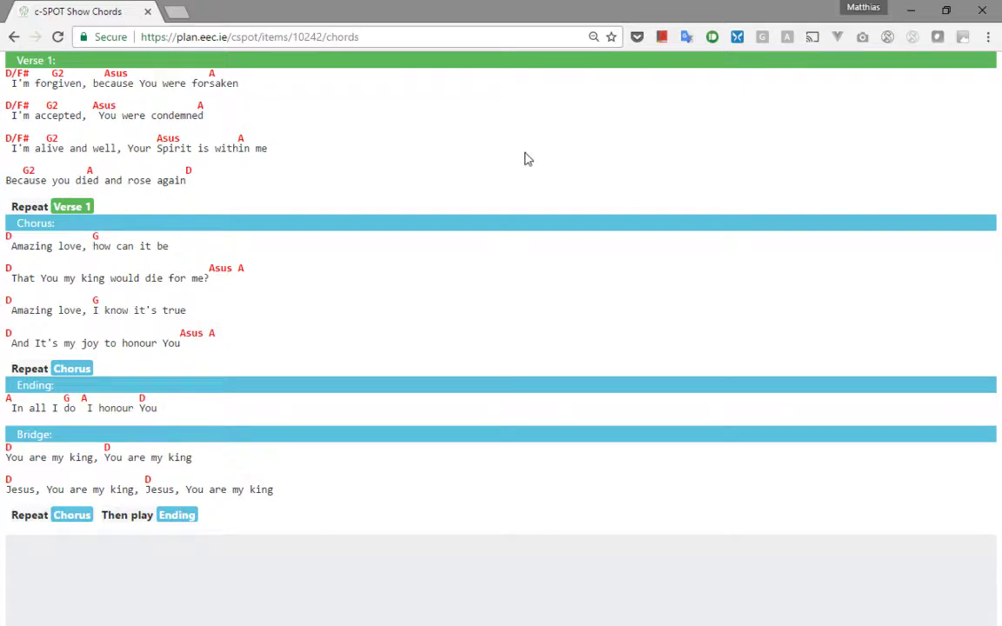
key(Right)
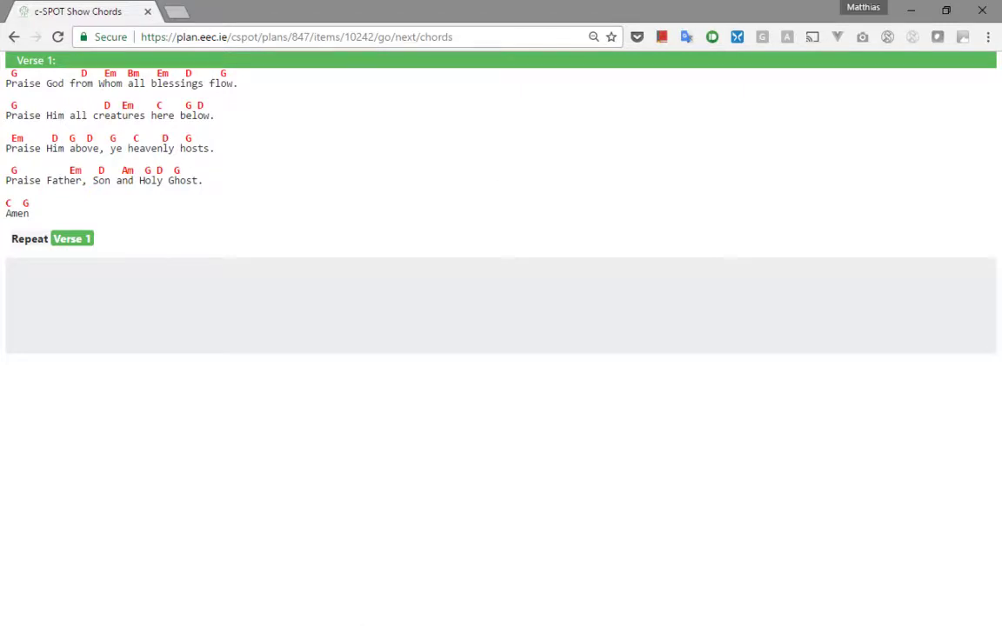
mouse_move(812, 396)
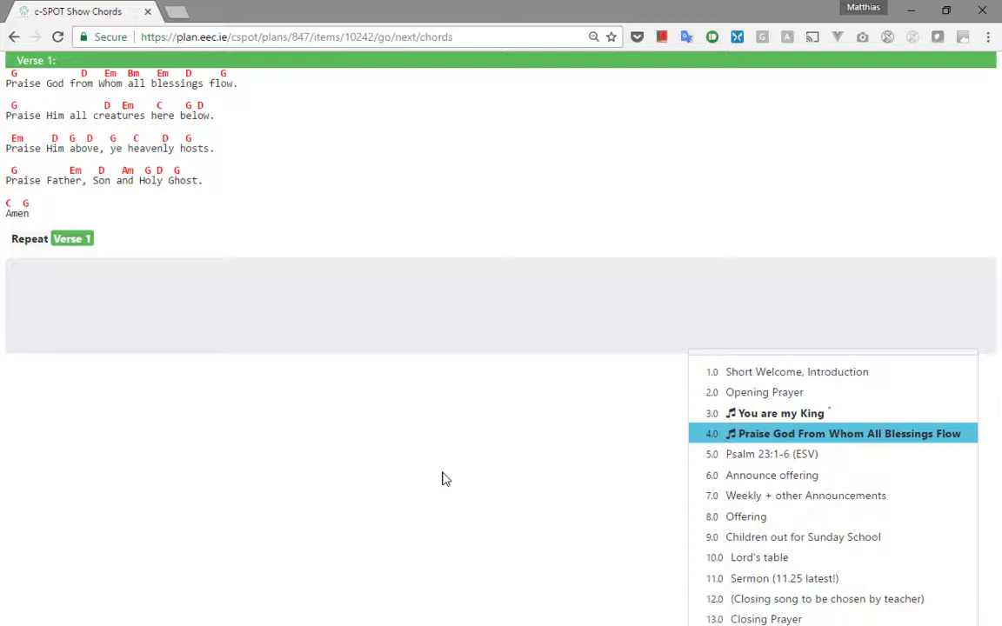
key(Right)
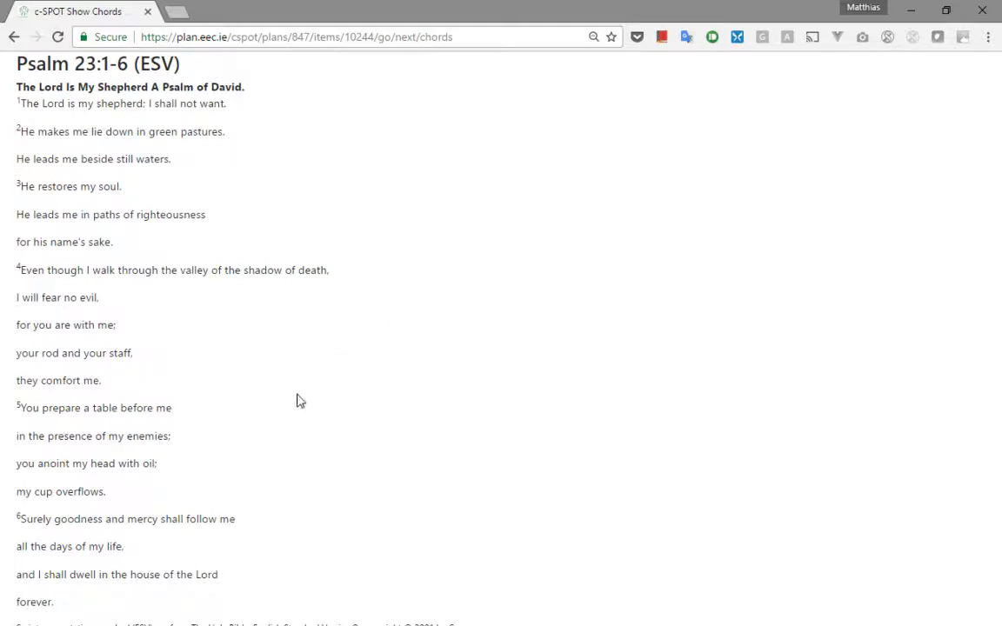
key(Down)
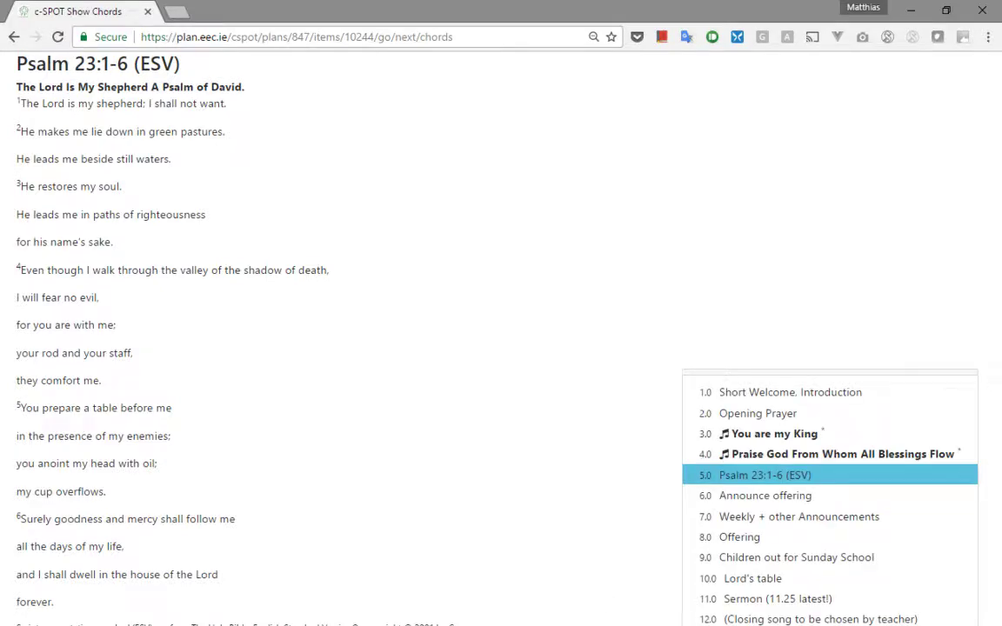
key(Escape)
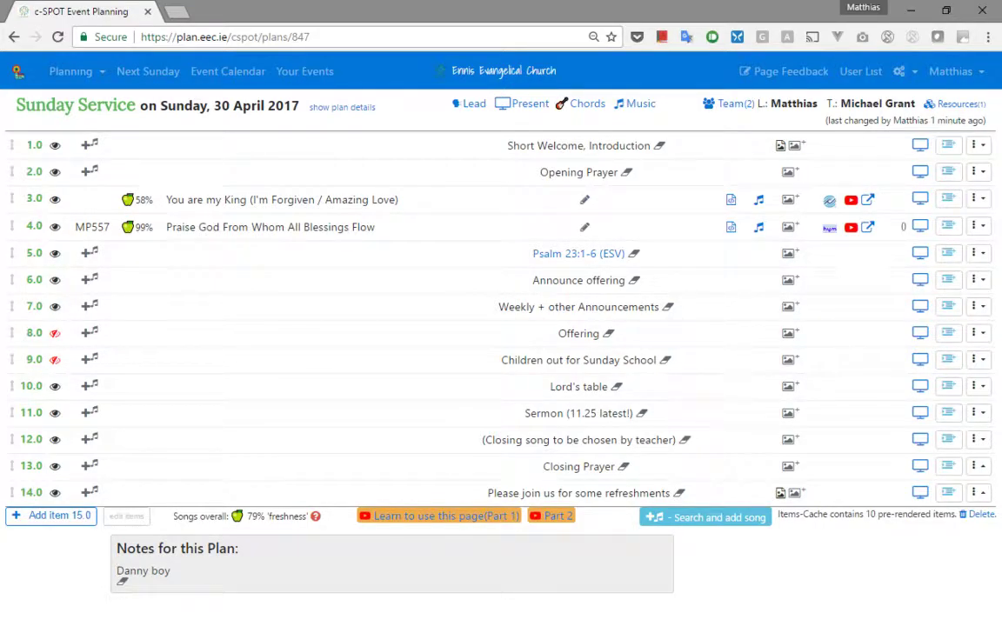
View the leader's script from Short Welcome, Introduction through Psalm 23:1-6 and return to the plan.
click(470, 104)
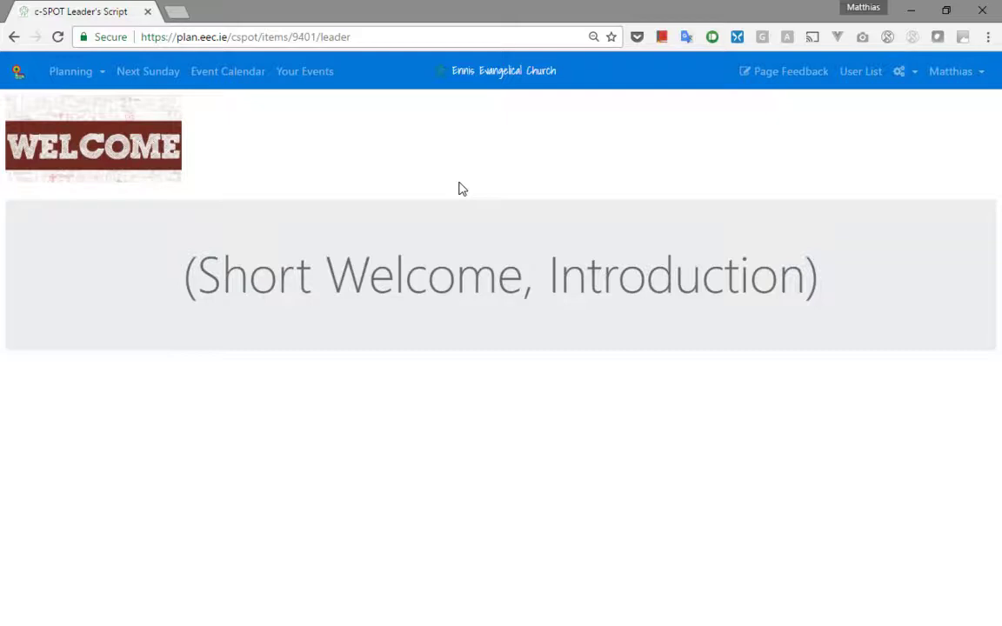
key(Right)
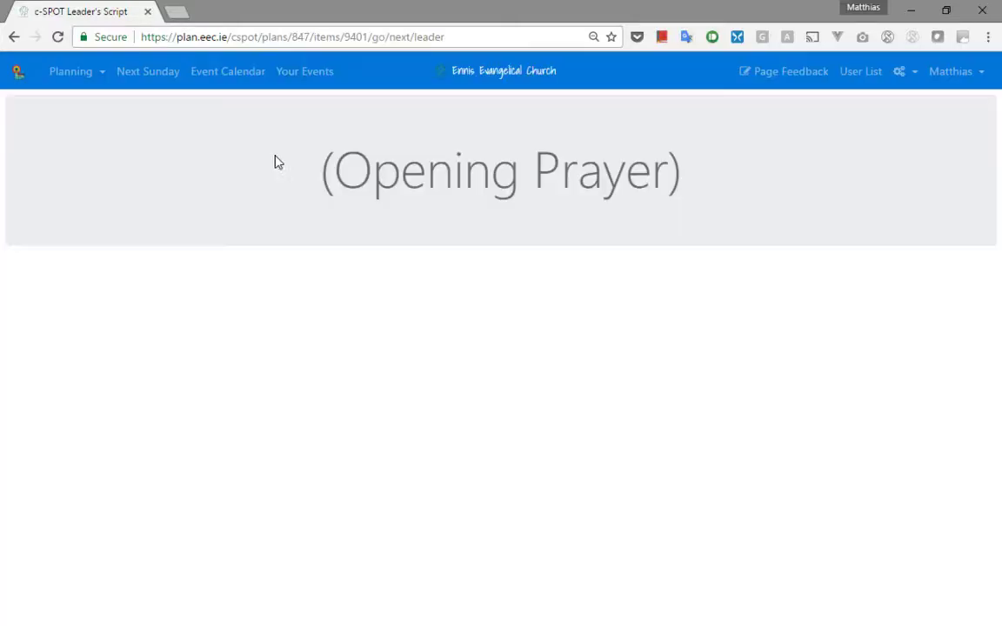
key(Right)
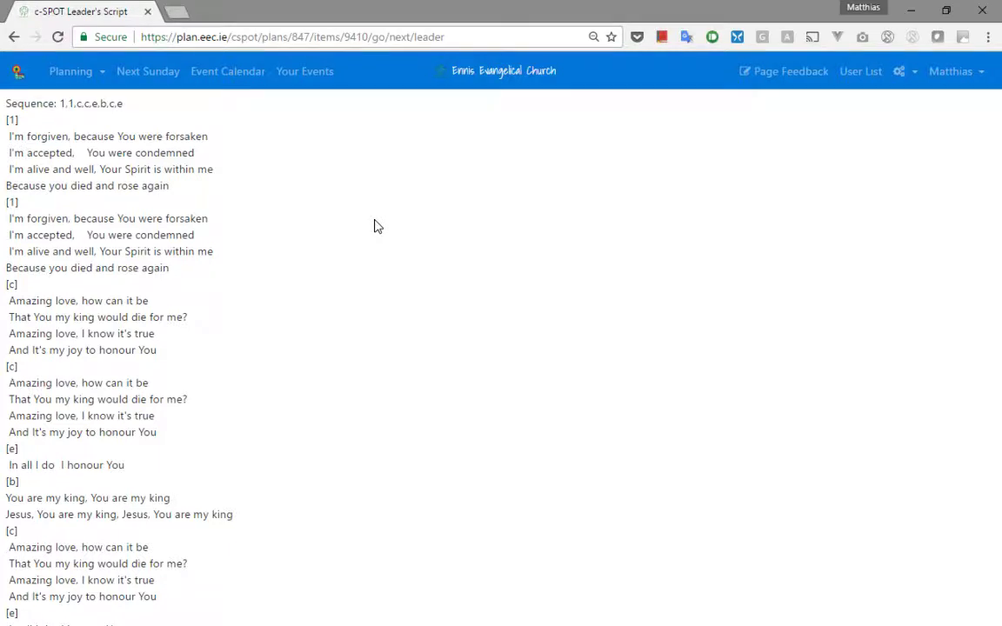
key(Right)
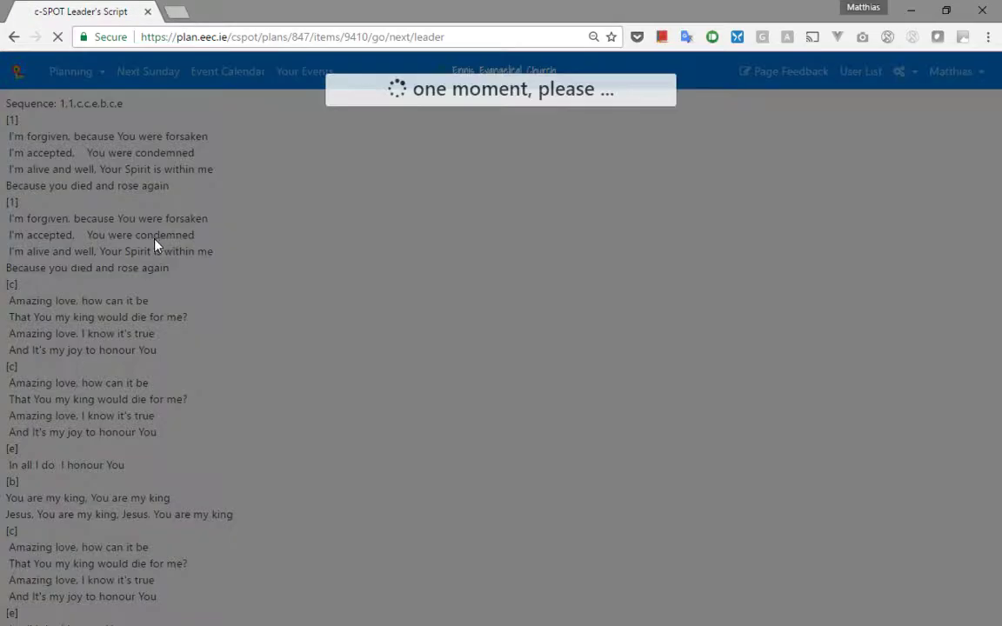
key(Right)
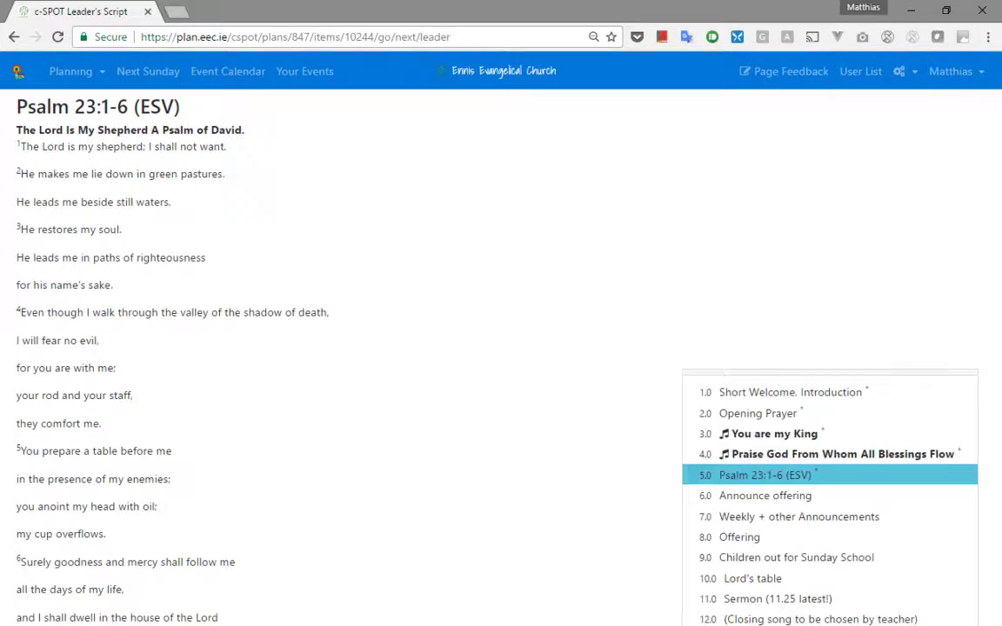
key(Escape)
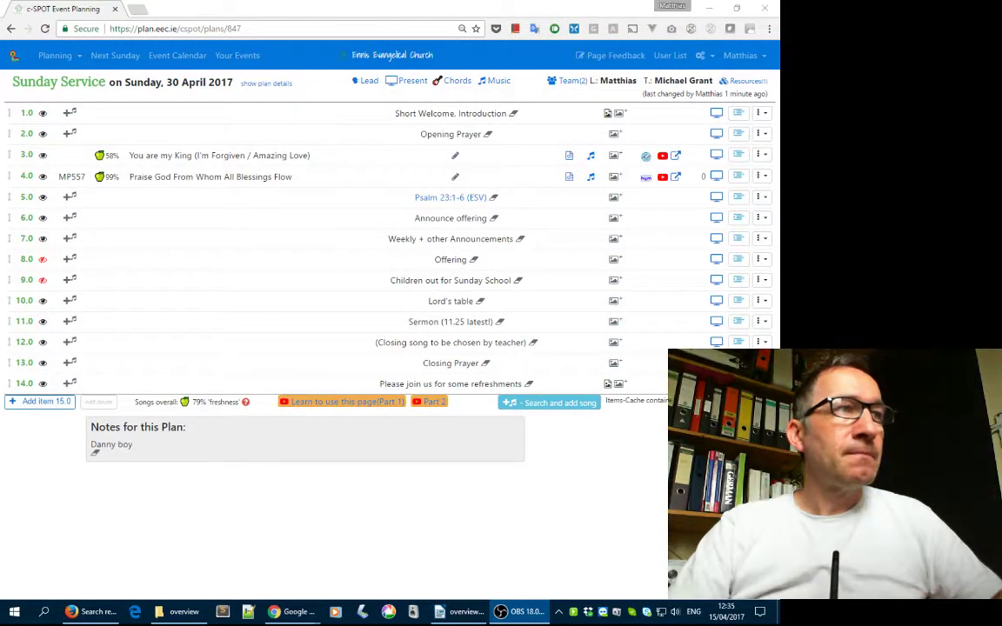
Present the plan and advance through the welcome, opening prayer and both songs up to the Psalm 23:1-6 slide.
click(411, 83)
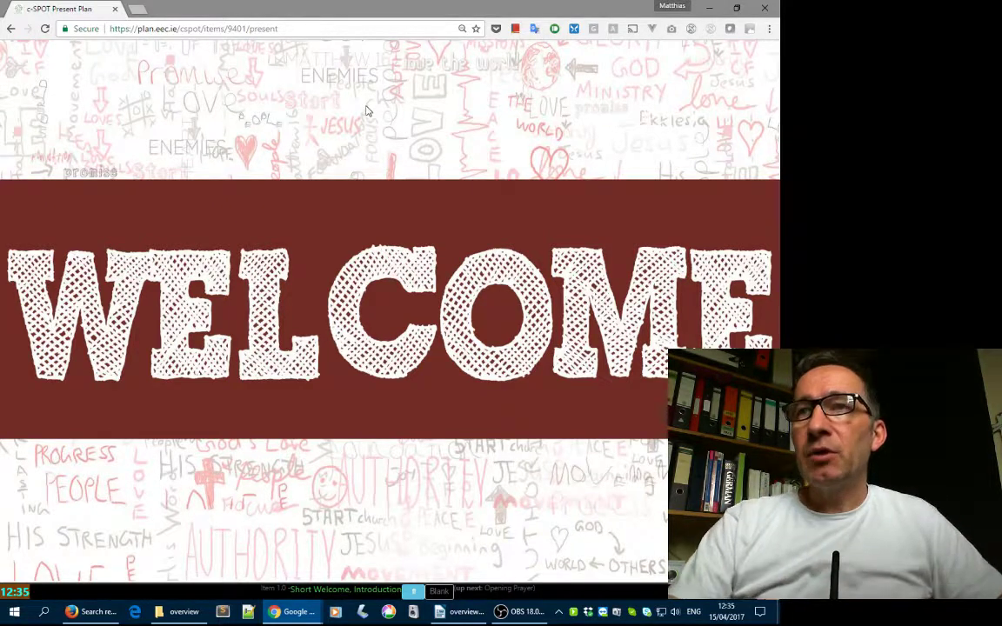
key(Right)
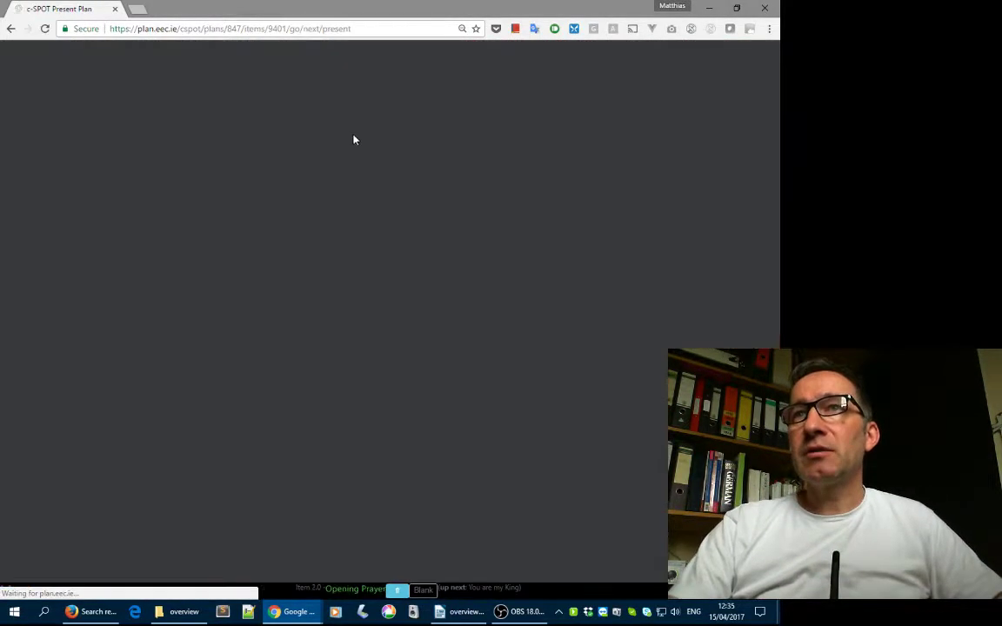
key(Right)
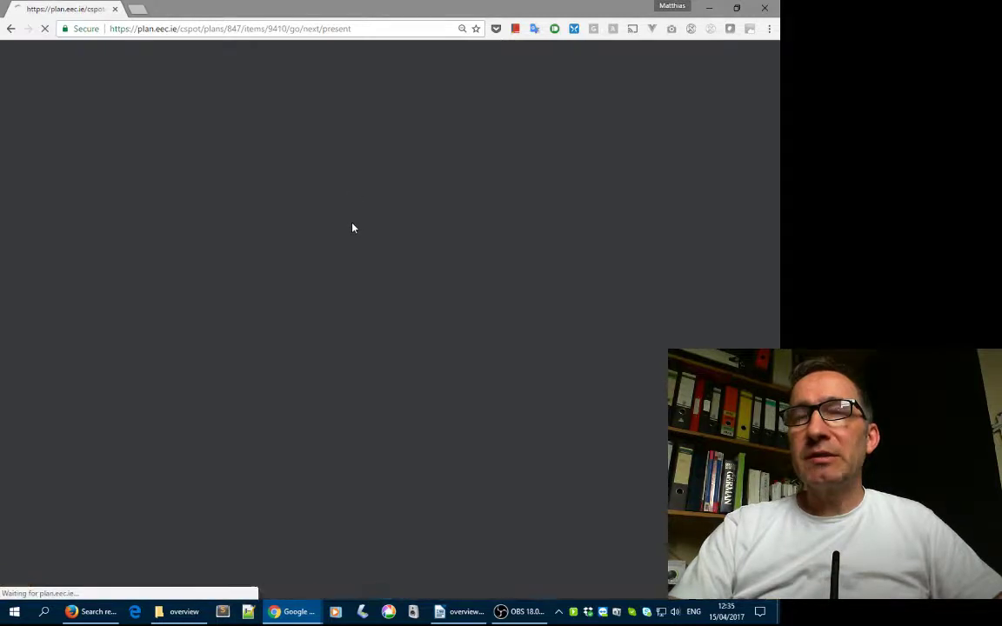
key(Right)
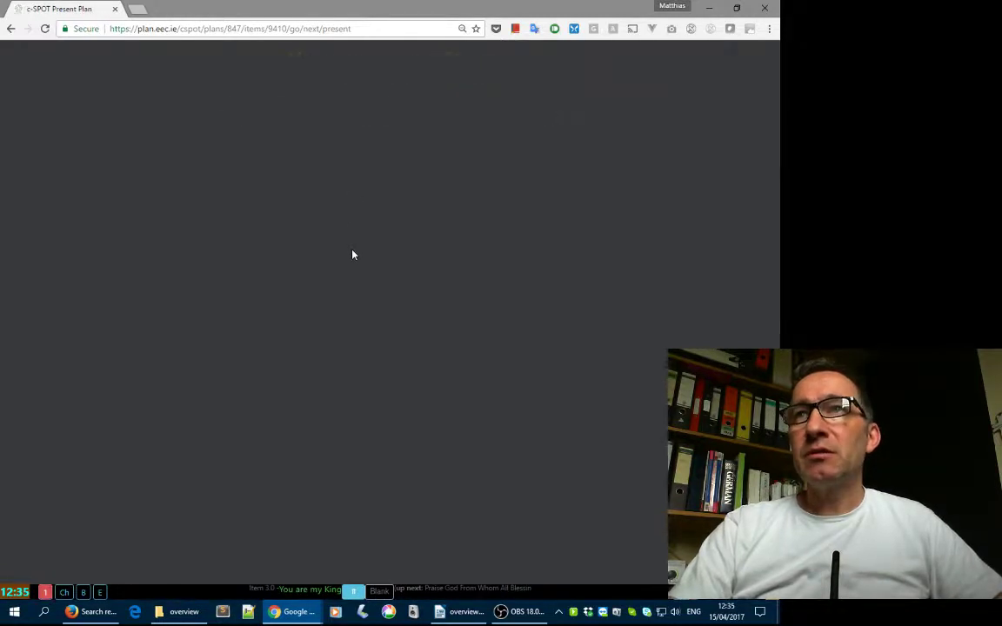
key(Right)
key(Right)
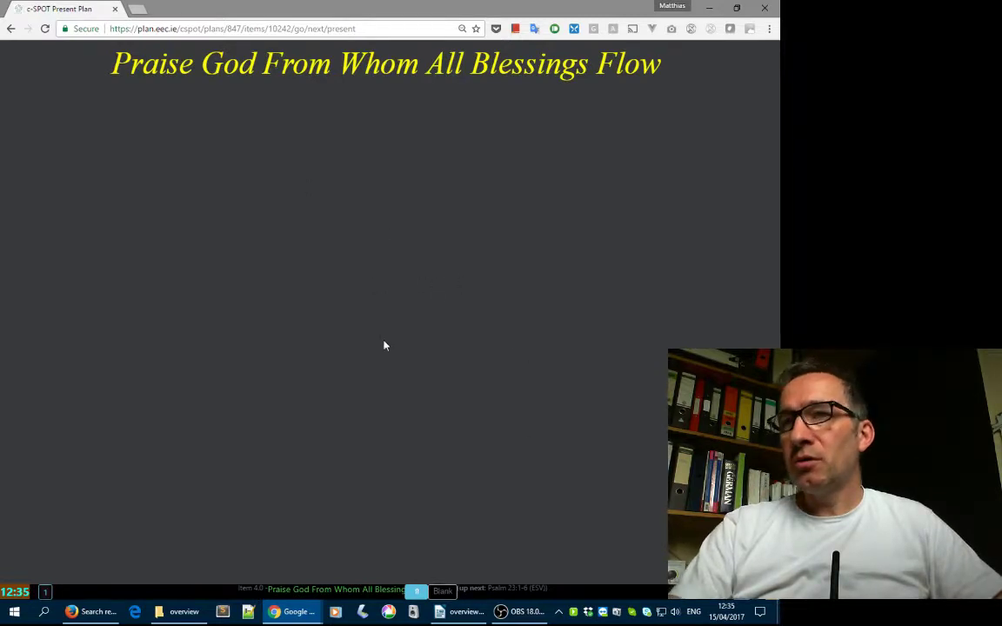
key(Right)
key(Right)
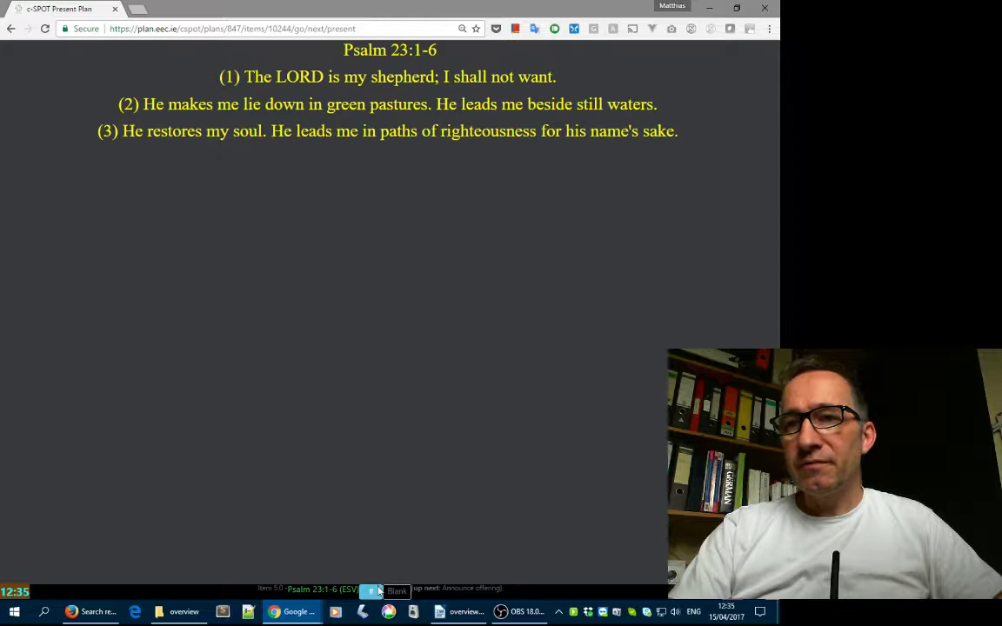
Check the presentation configuration on the Psalm 23:1-6 slide, show the list of plan items and return to the plan overview.
mouse_move(341, 534)
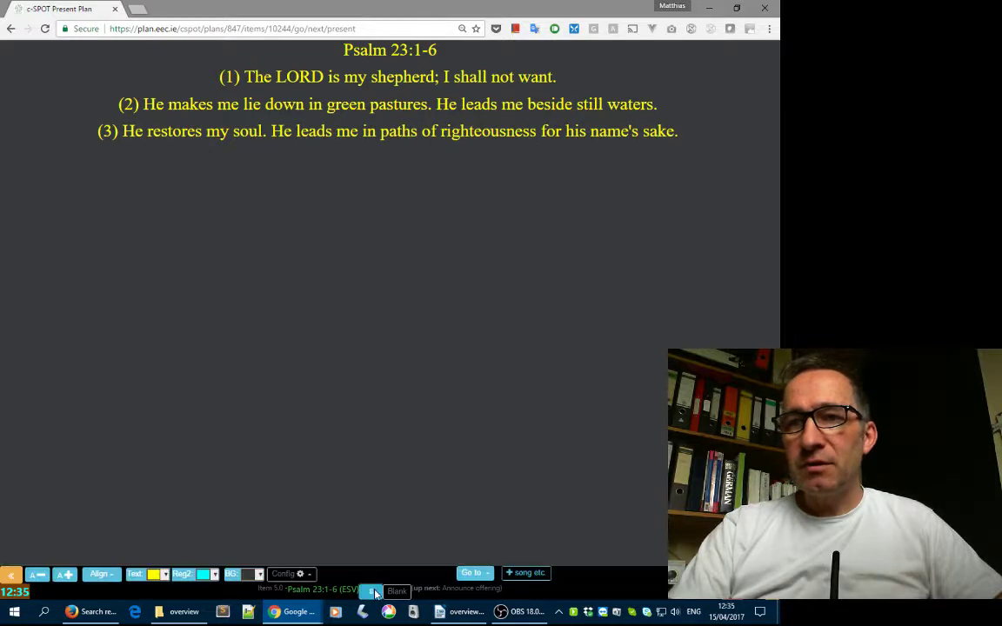
click(306, 577)
click(280, 449)
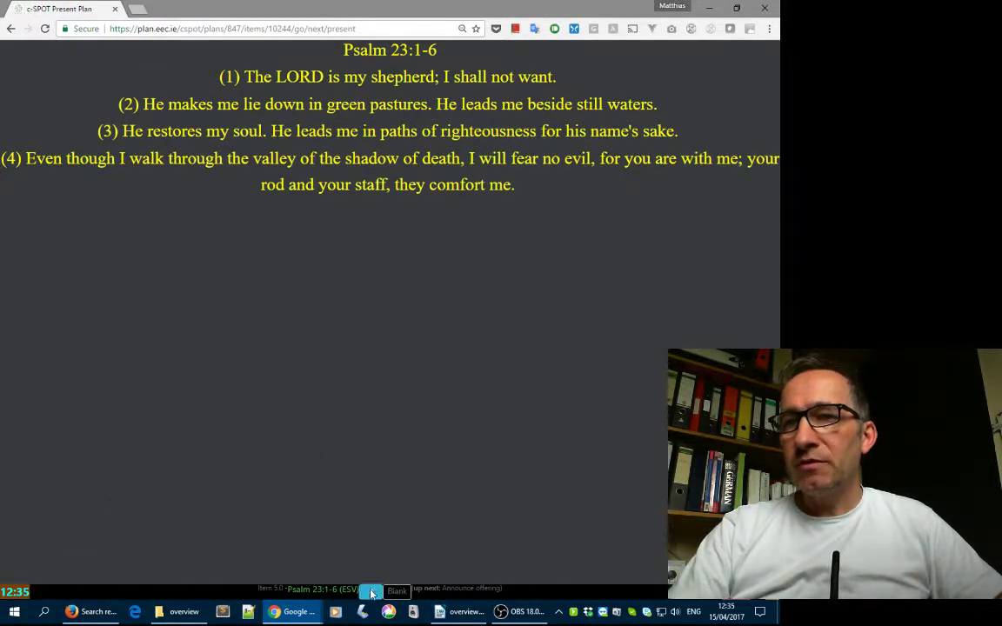
mouse_move(373, 594)
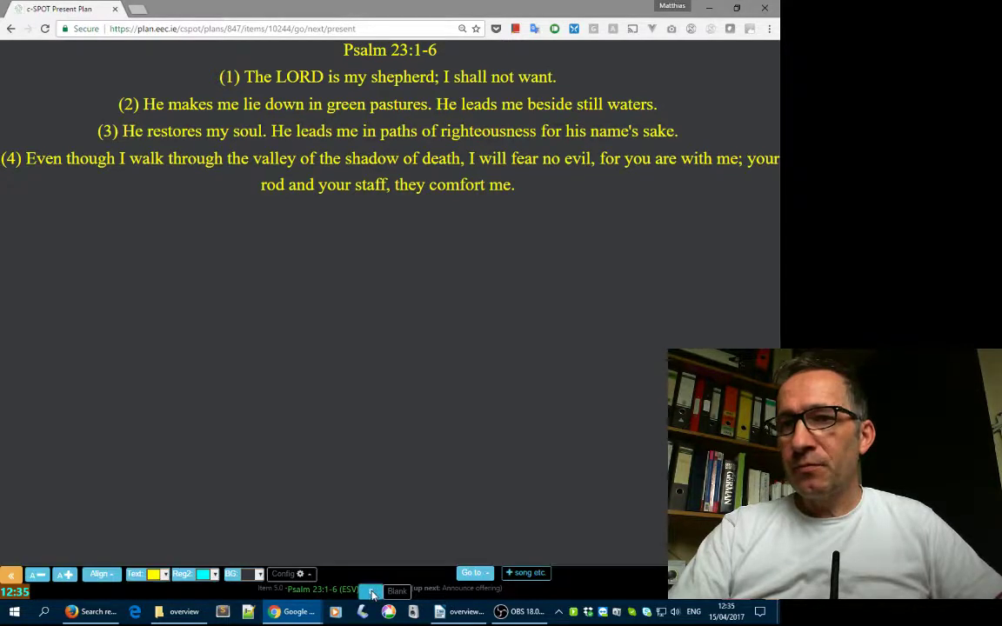
click(473, 572)
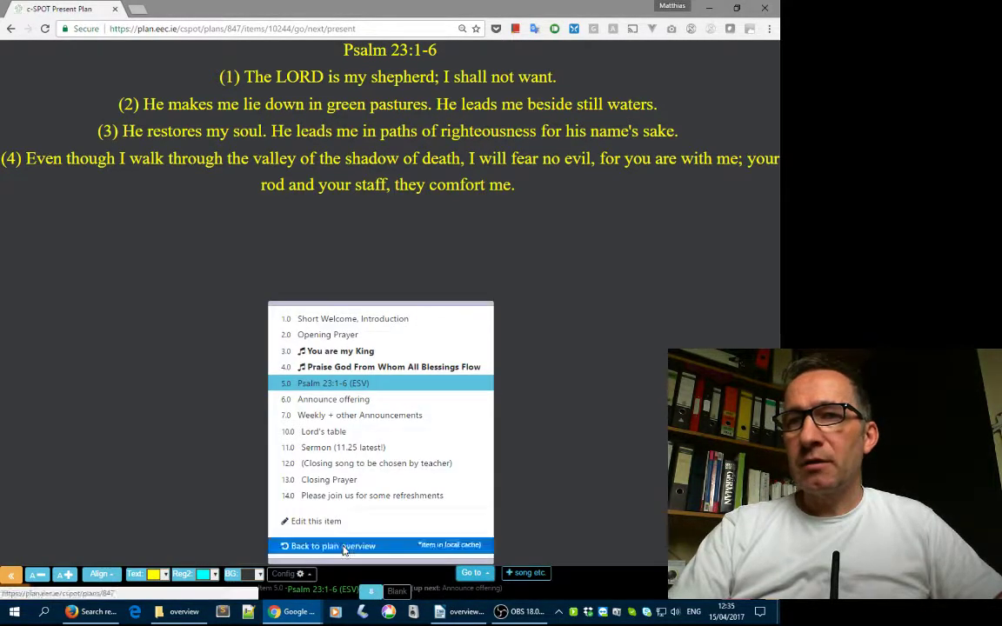
click(345, 546)
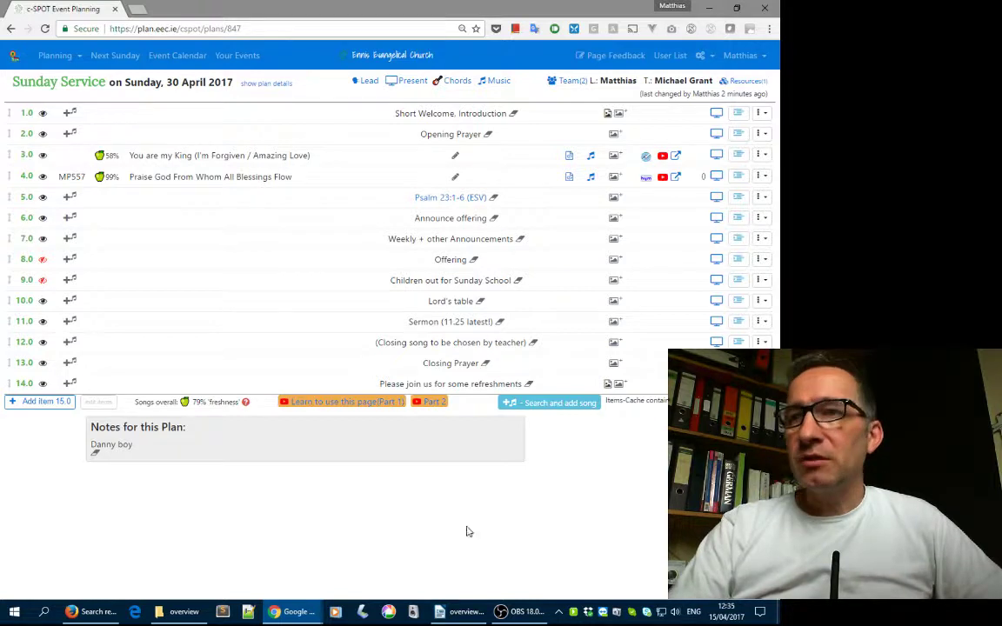
Open the user roles administration, examine the defined roles and return to the home page.
click(711, 57)
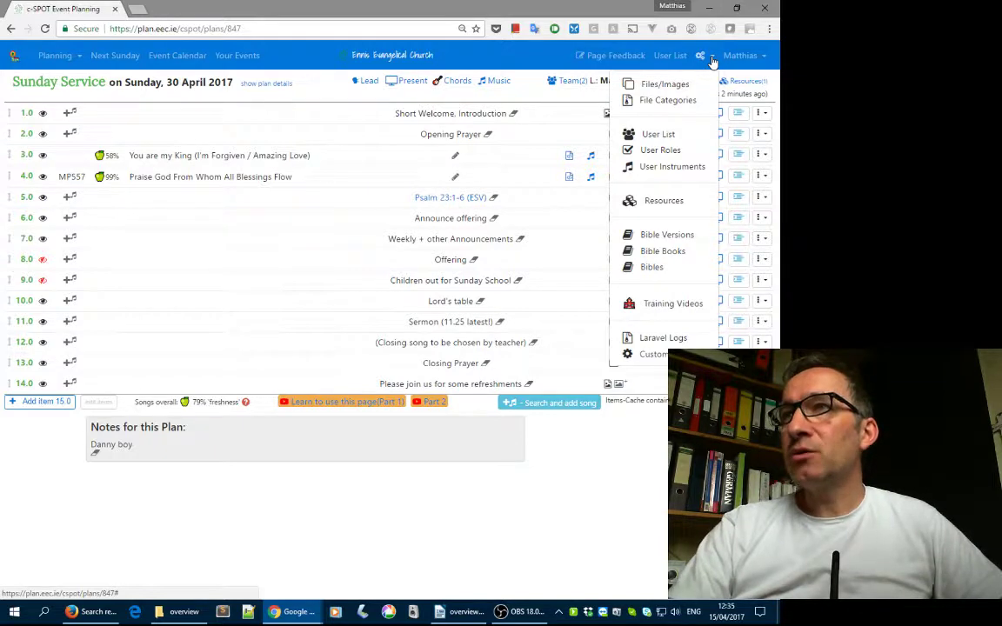
click(663, 150)
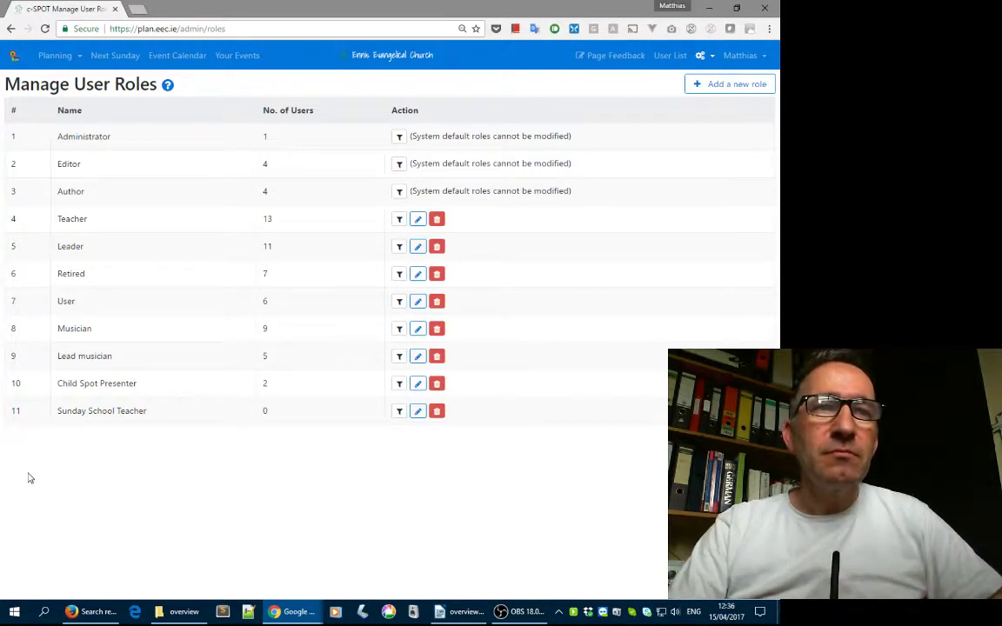
click(14, 57)
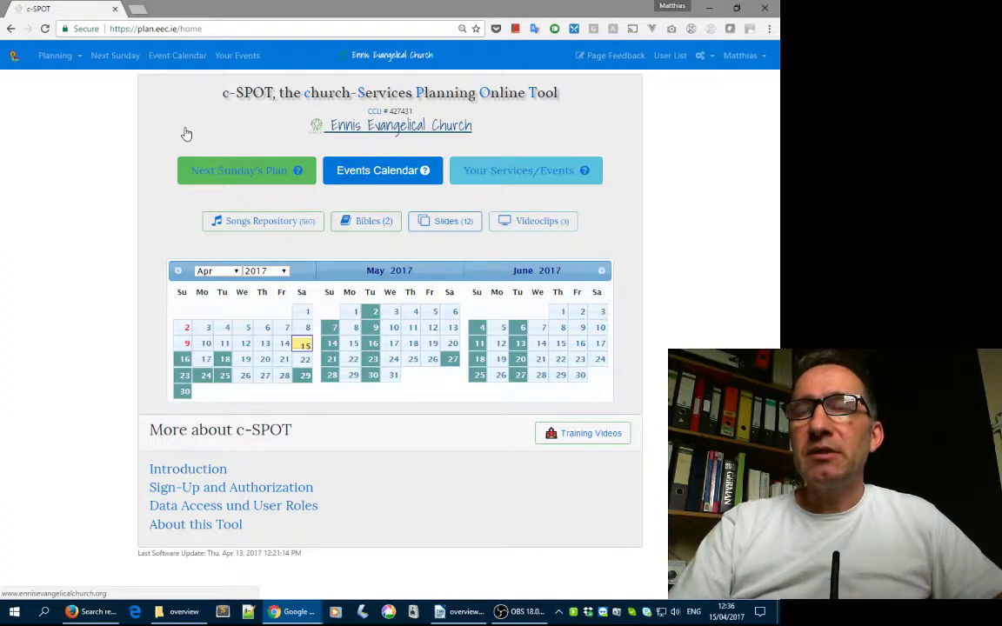
View next Sunday's plan and the April 2017 events calendar, returning to the home page after each.
click(227, 170)
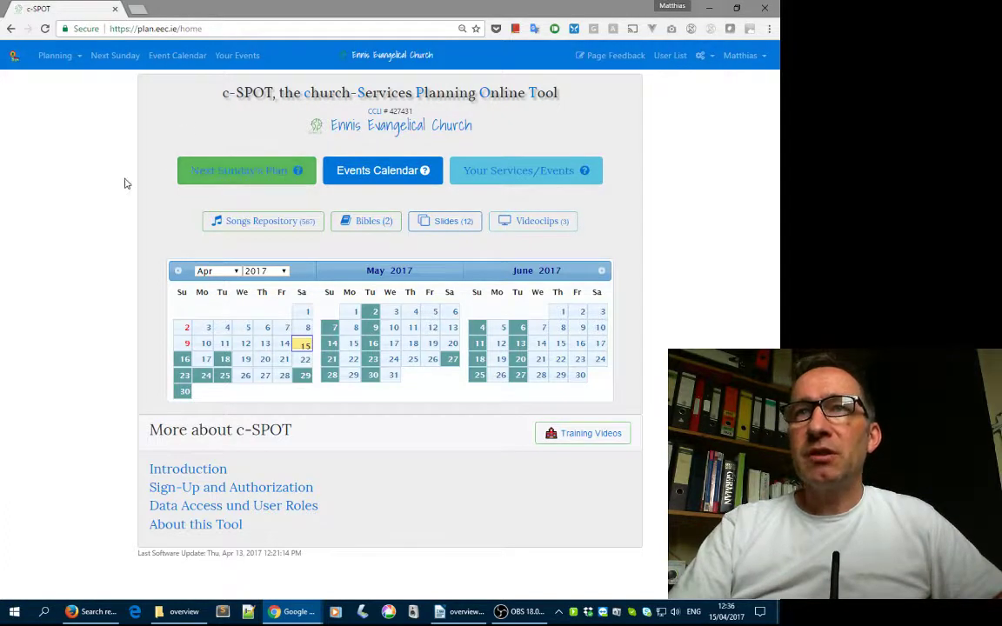
click(247, 173)
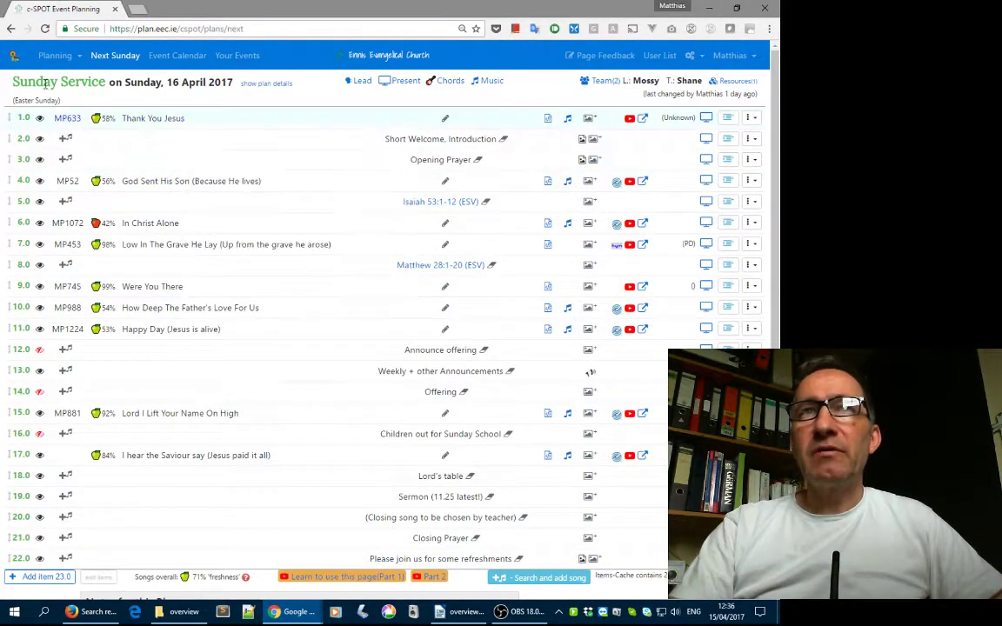
click(14, 55)
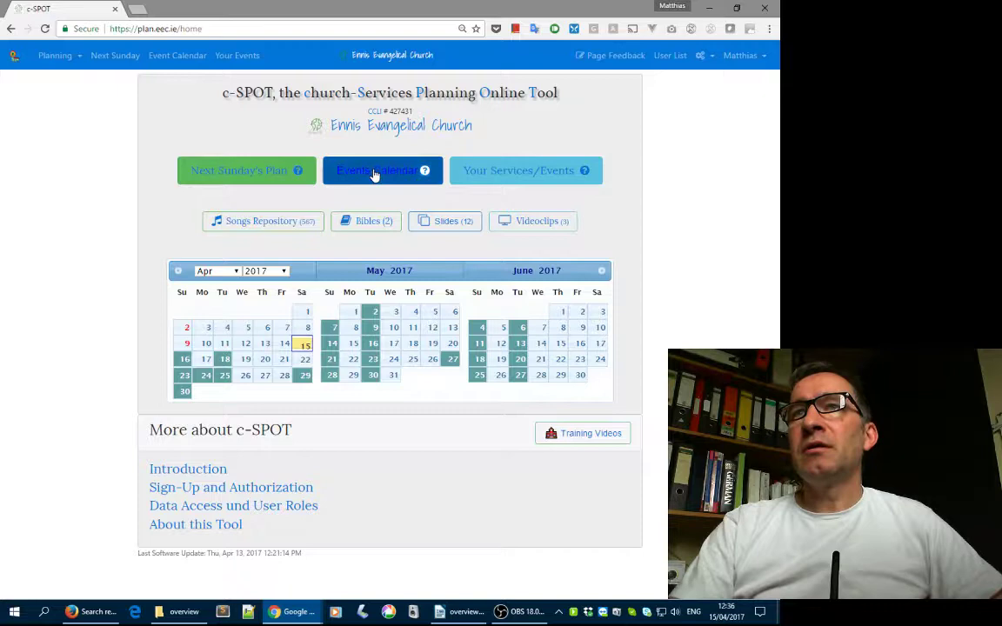
click(375, 175)
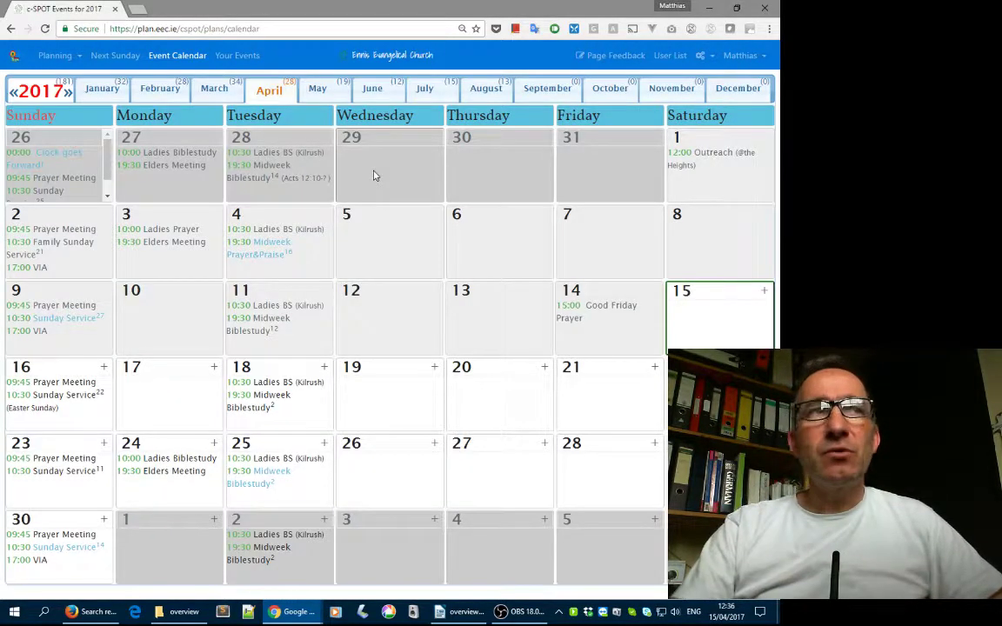
click(12, 56)
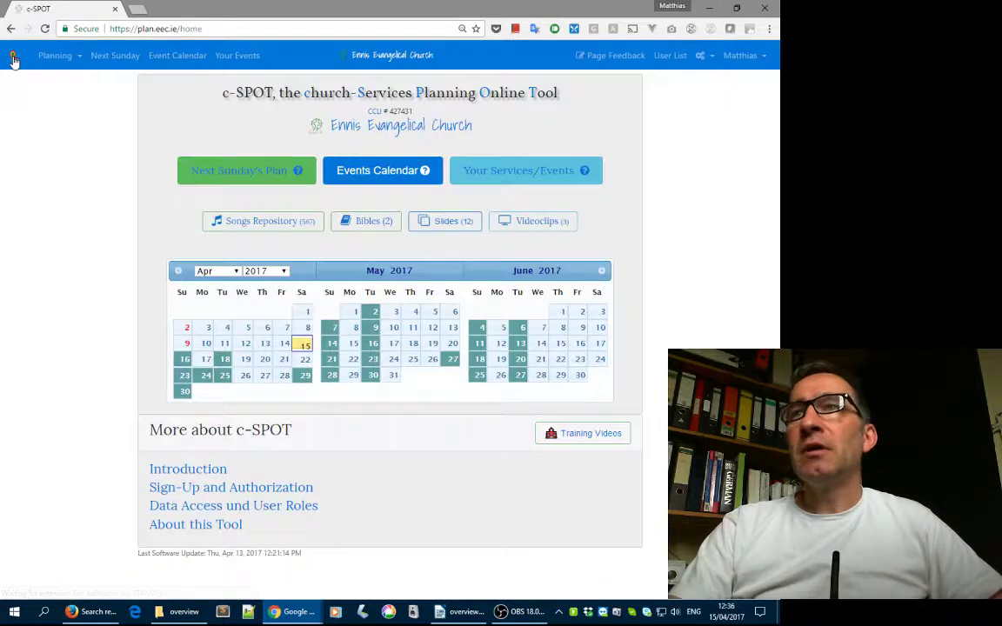
View your own upcoming events for April, May and June 2017, show them as a list and return to the home page.
click(520, 176)
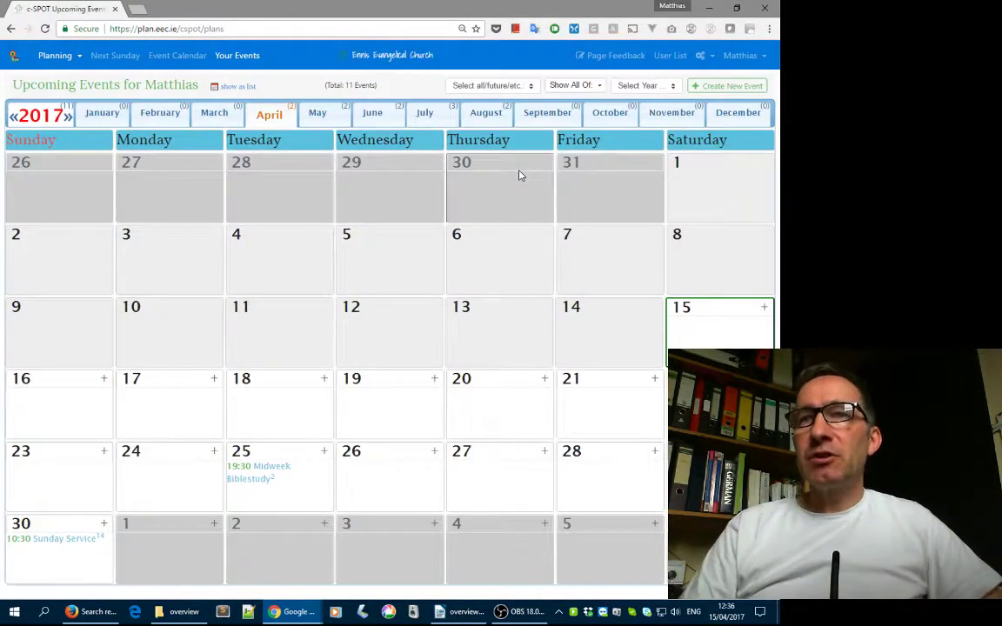
click(317, 112)
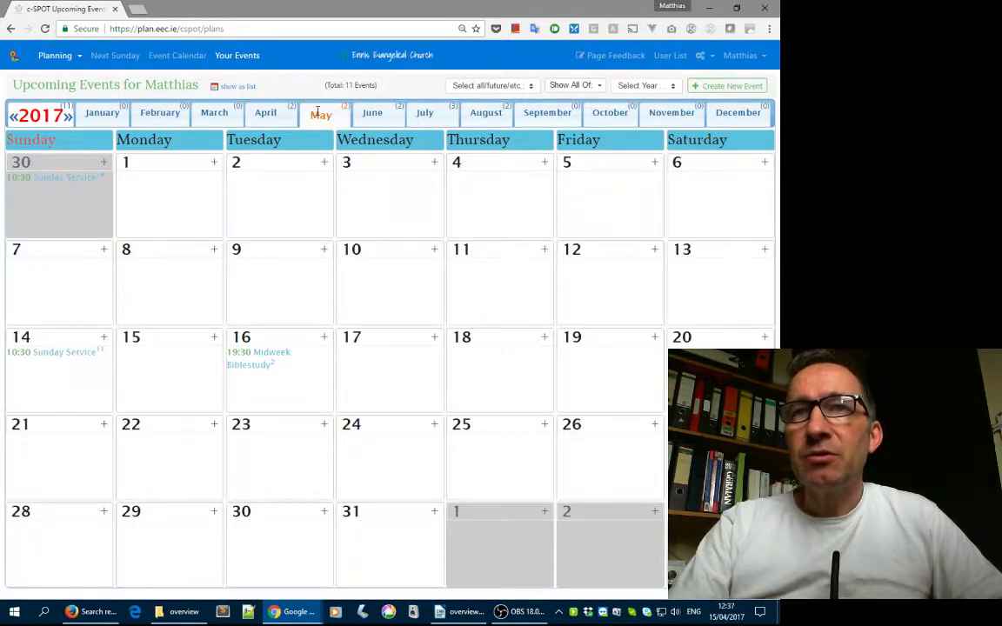
click(368, 116)
click(237, 88)
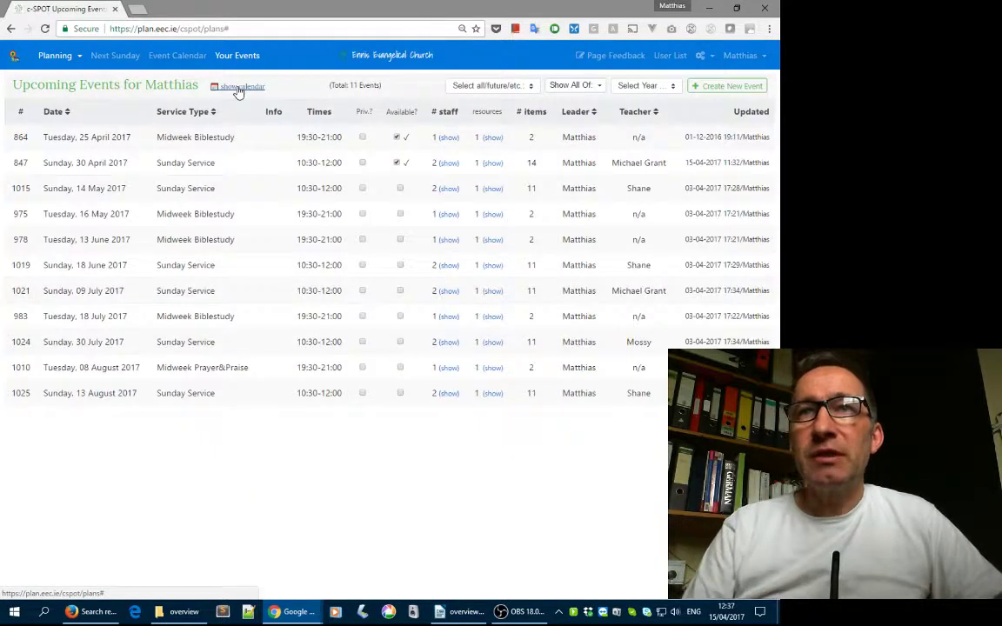
click(15, 56)
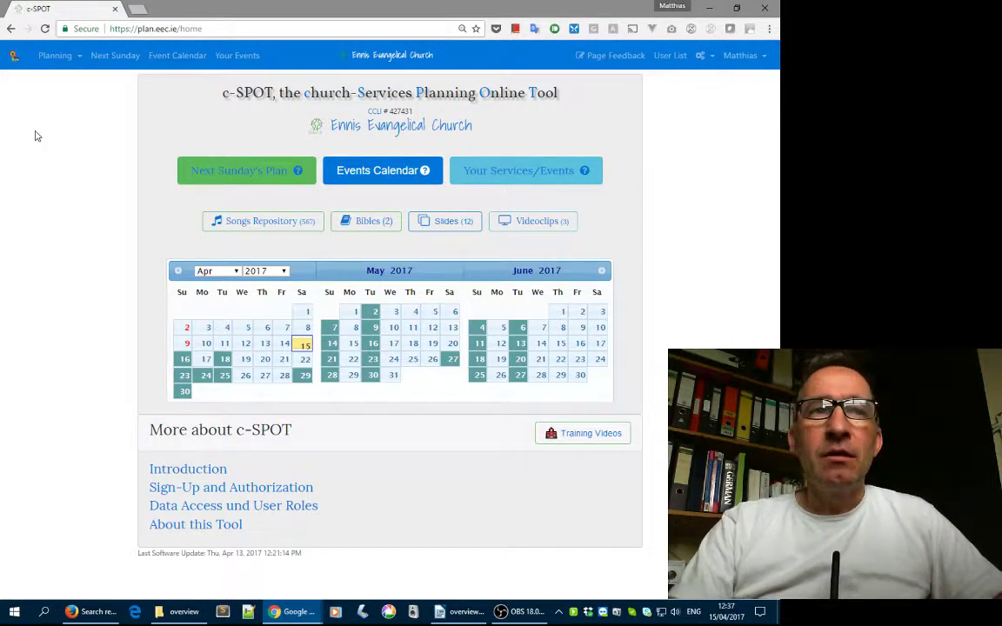
click(57, 56)
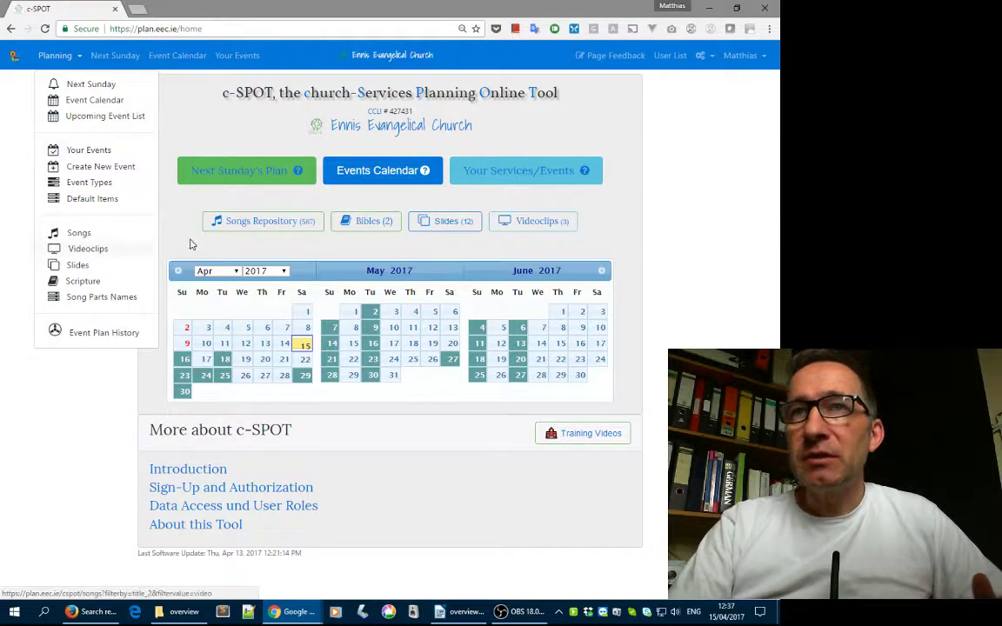
click(258, 224)
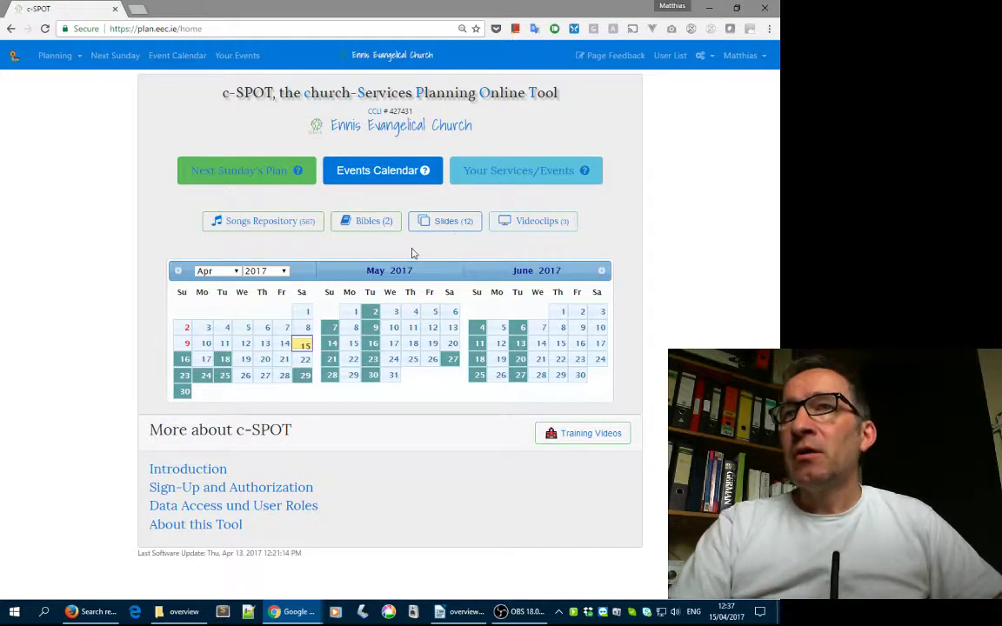
click(453, 228)
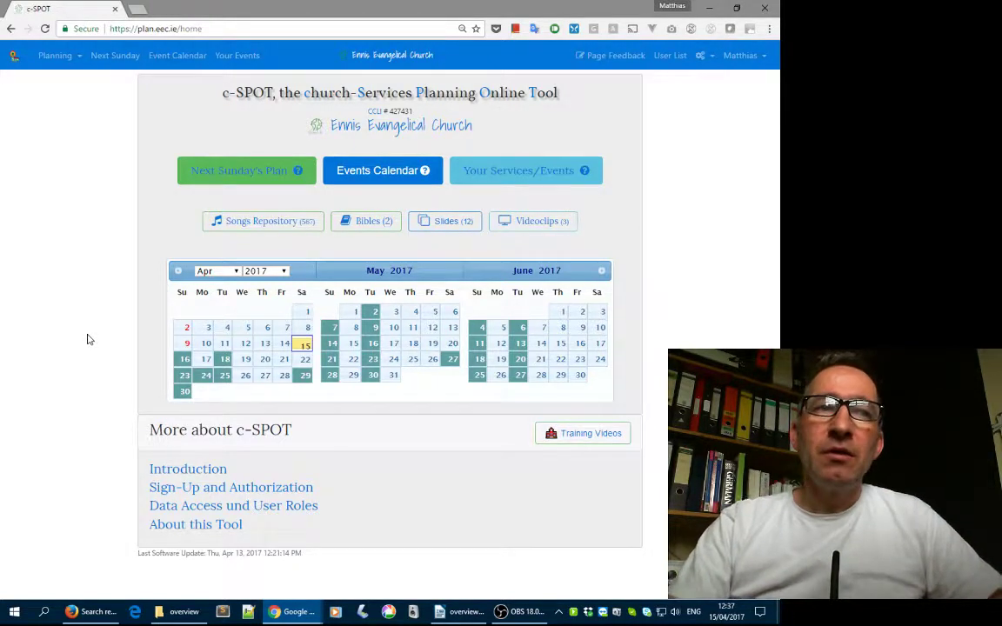
Open the 30 April 2017 Sunday Service plan from the home page calendar and view the SongSelect page of You are my King.
click(184, 391)
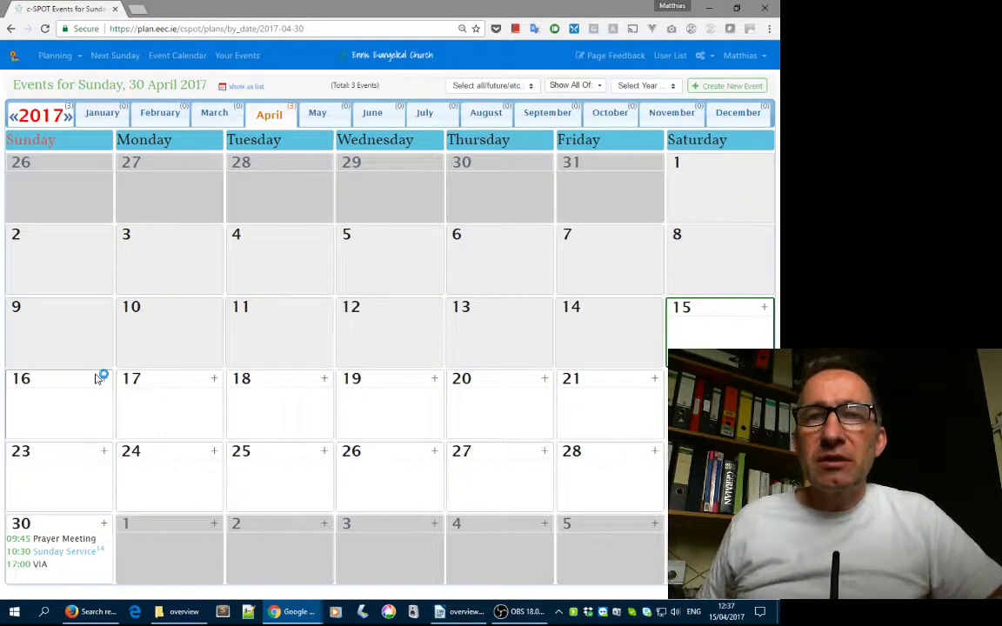
click(82, 552)
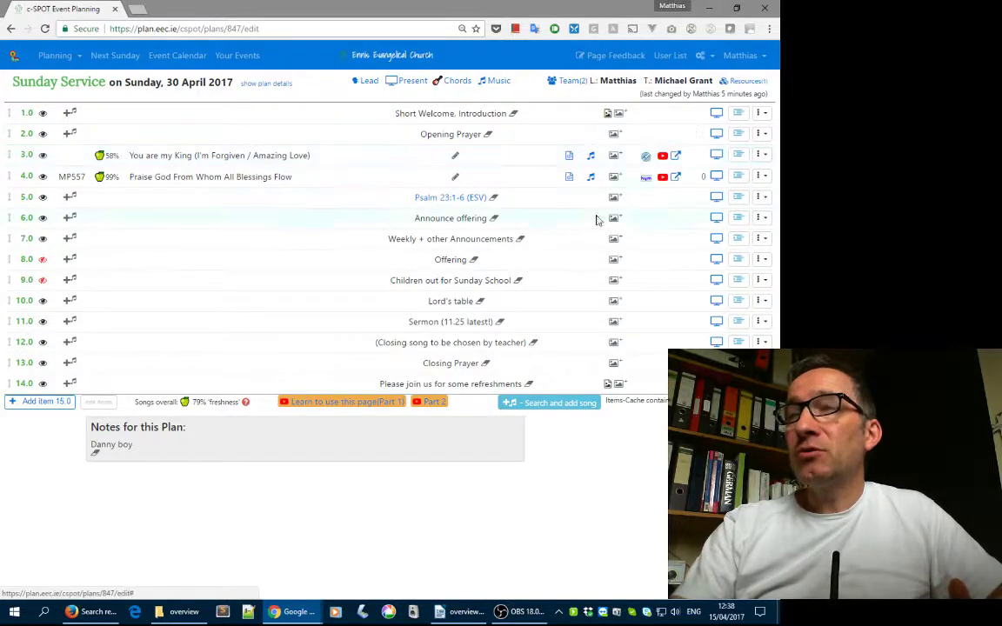
click(647, 159)
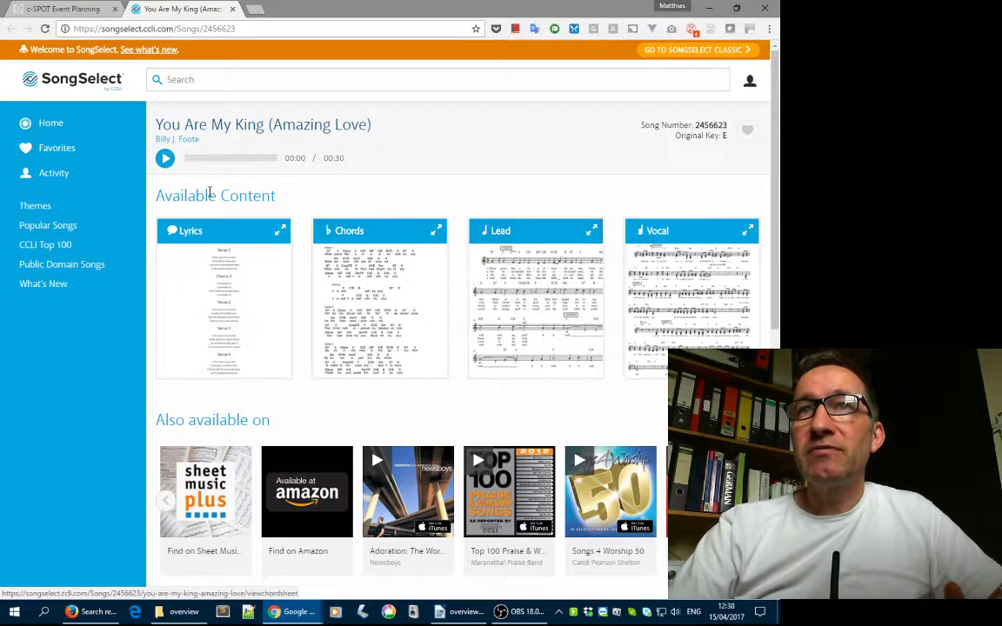
Play a few seconds of the You Are My King audio preview on SongSelect, pause it and close the SongSelect page.
click(165, 159)
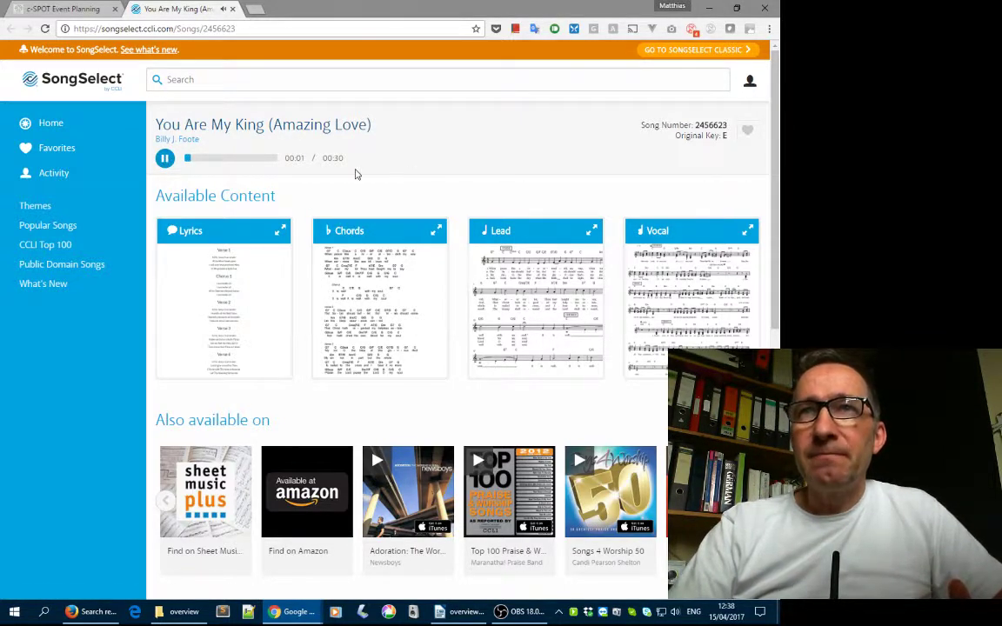
click(164, 158)
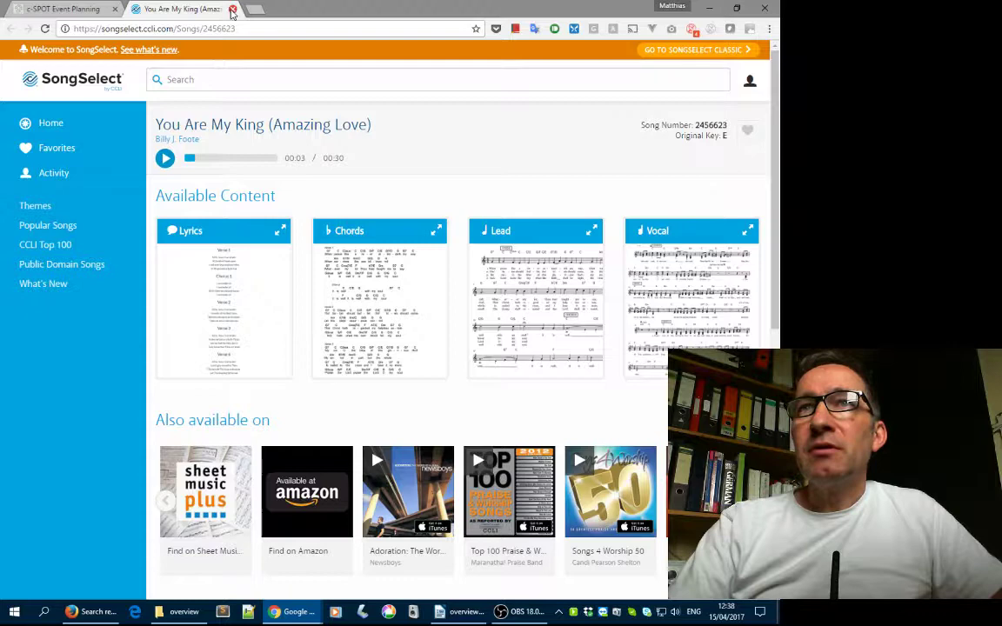
click(233, 10)
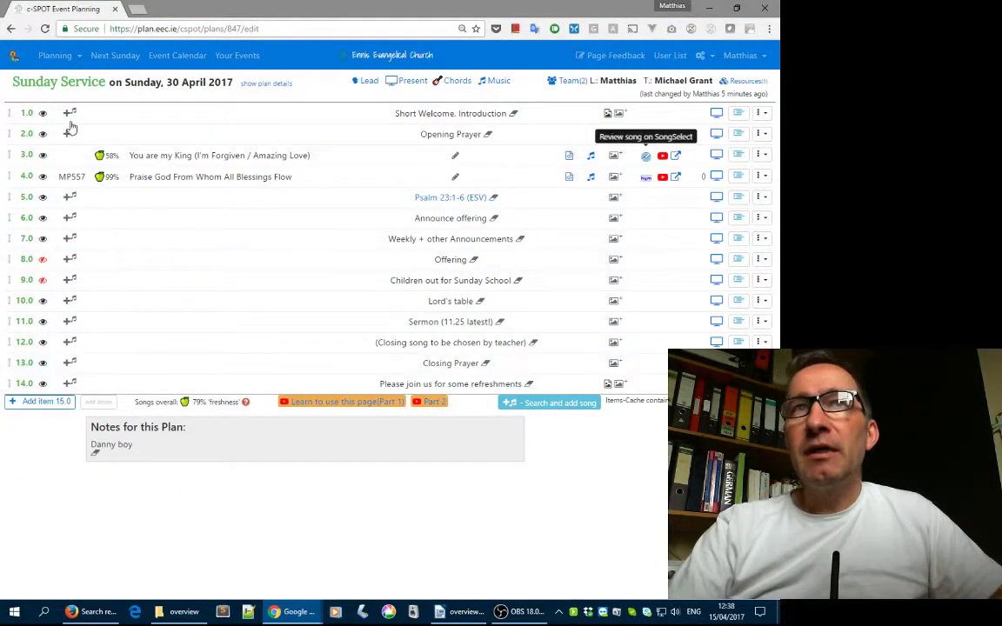
Browse the Songs Repository and examine the song details of 10,000 Reasons, including its OnSong chords and sequence.
click(54, 57)
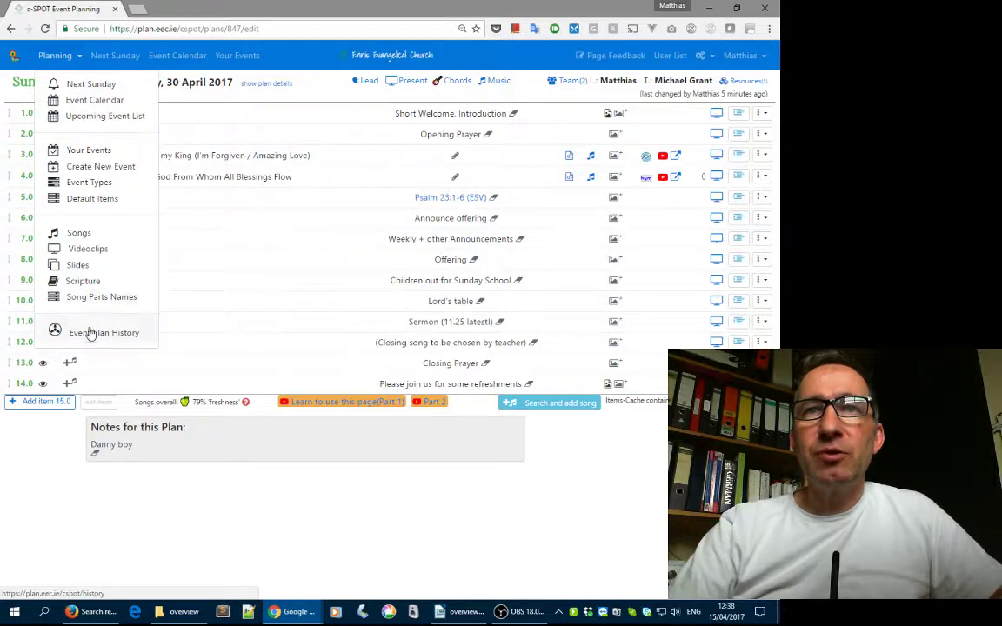
click(84, 237)
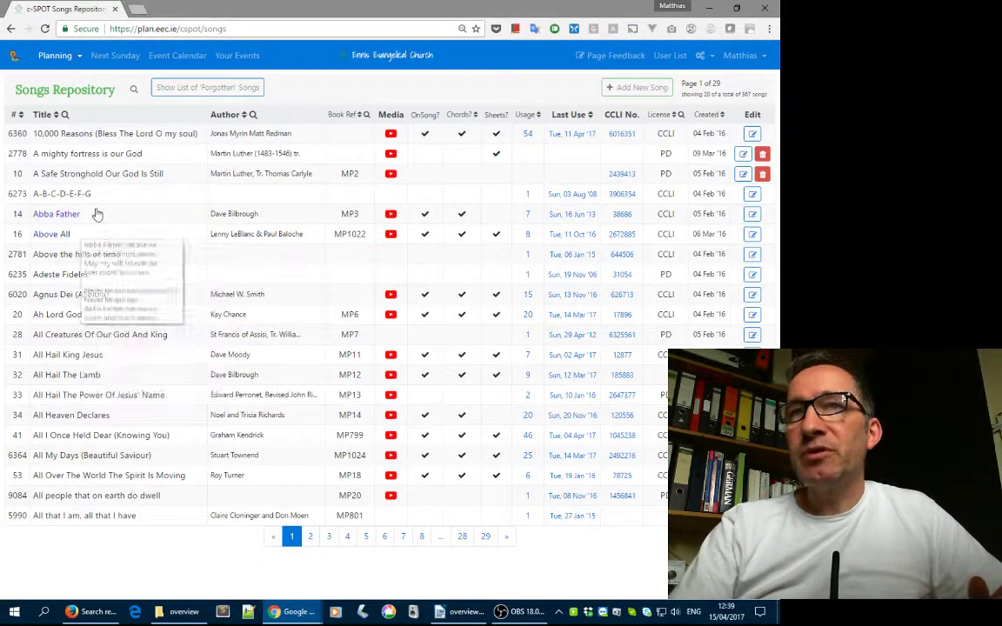
mouse_move(113, 200)
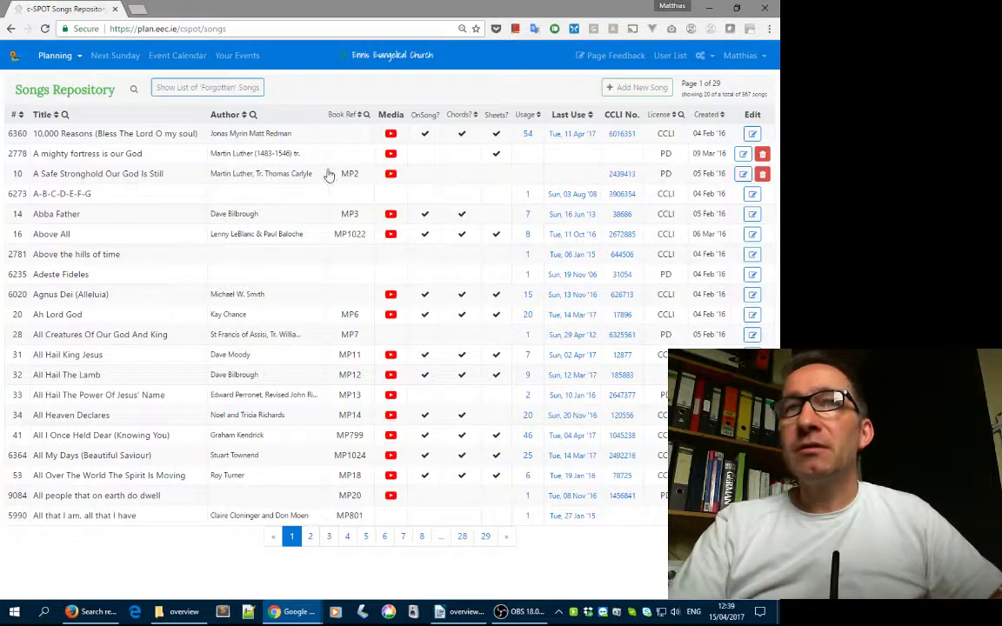
click(753, 133)
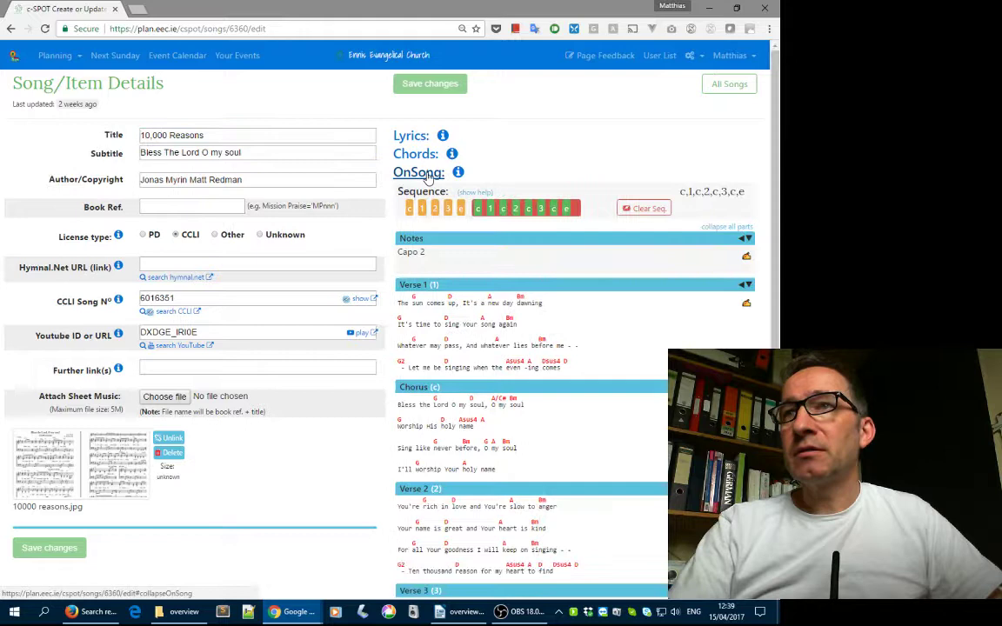
scroll(522, 366, down, 2)
scroll(536, 387, up, 2)
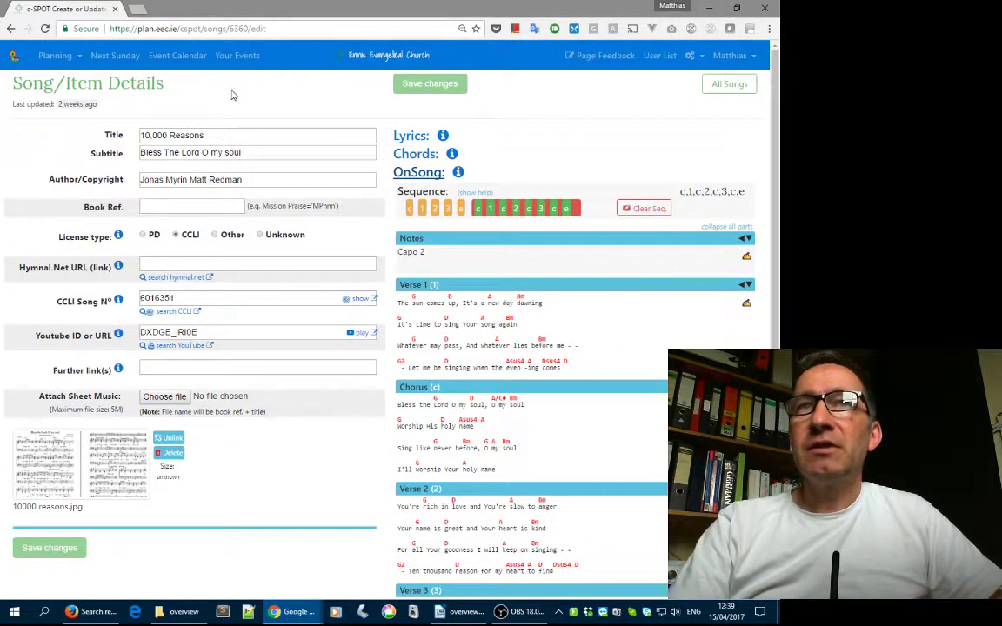
Open the Midweek Biblestudy plan of 18 April 2017 from the event calendar and show it in the leader's view.
click(178, 55)
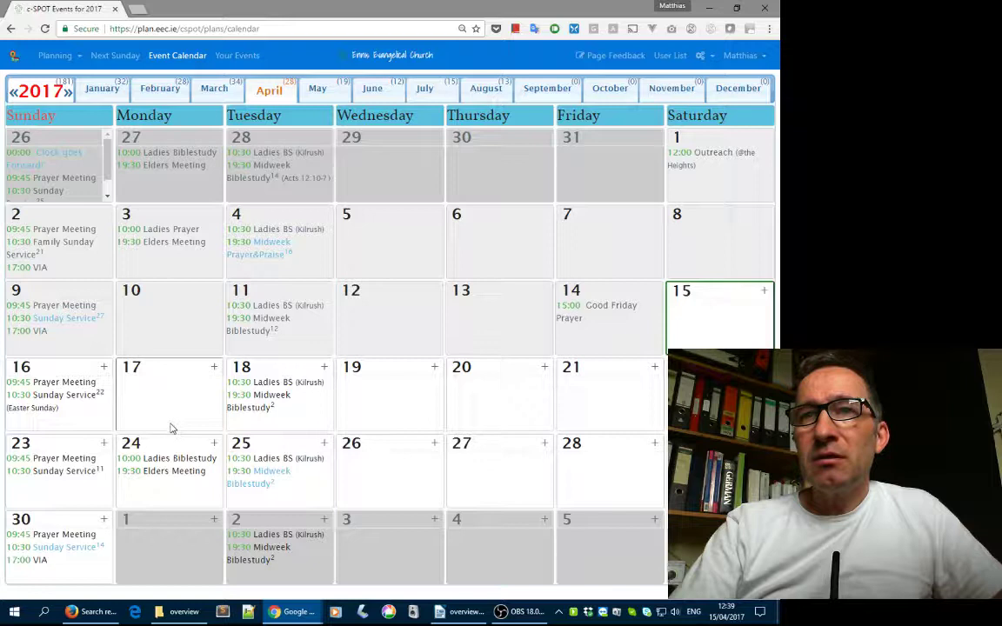
click(272, 399)
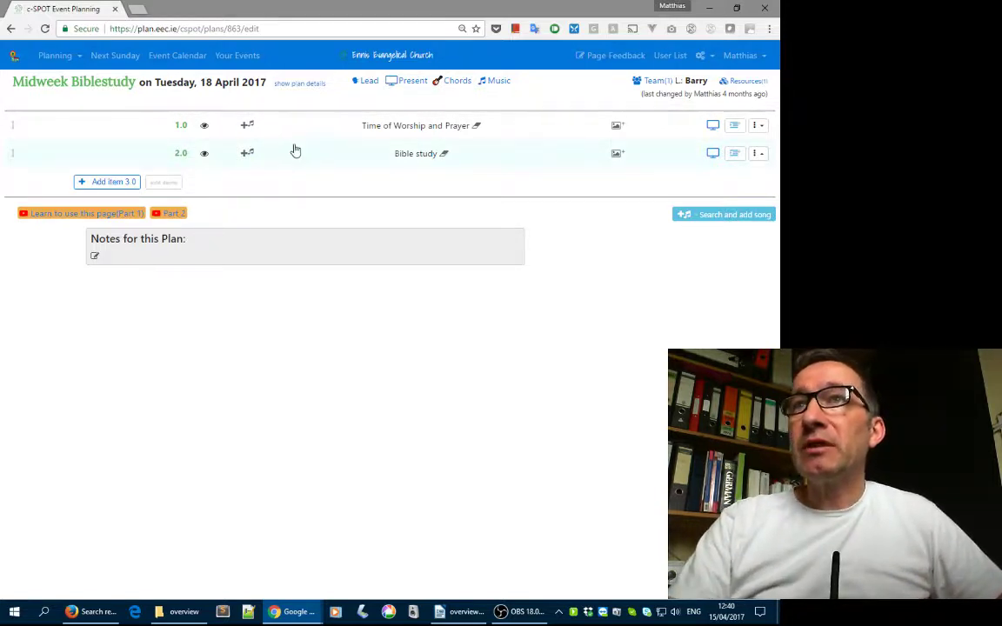
click(368, 82)
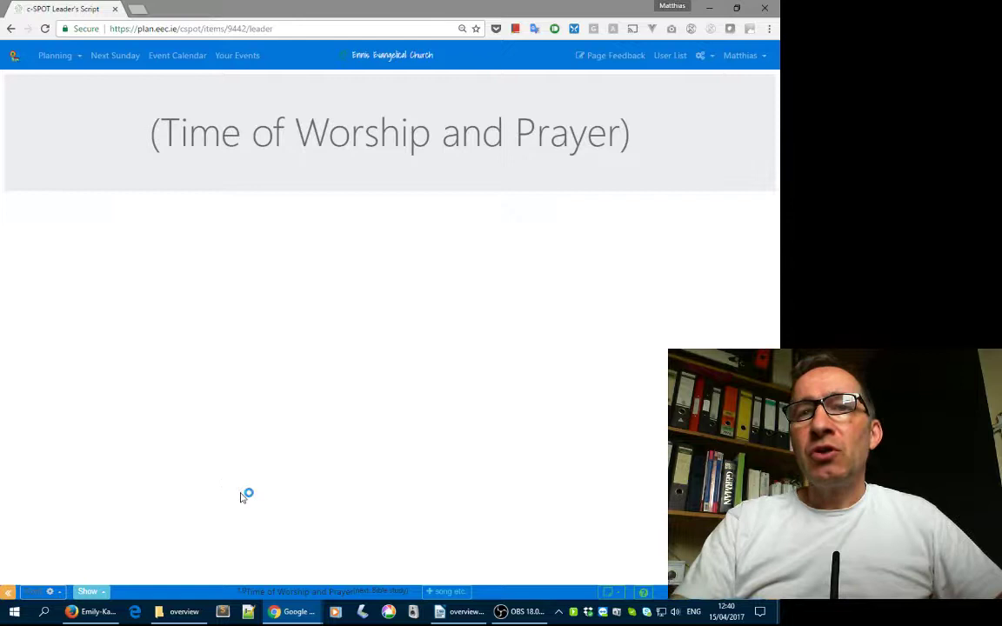
click(446, 592)
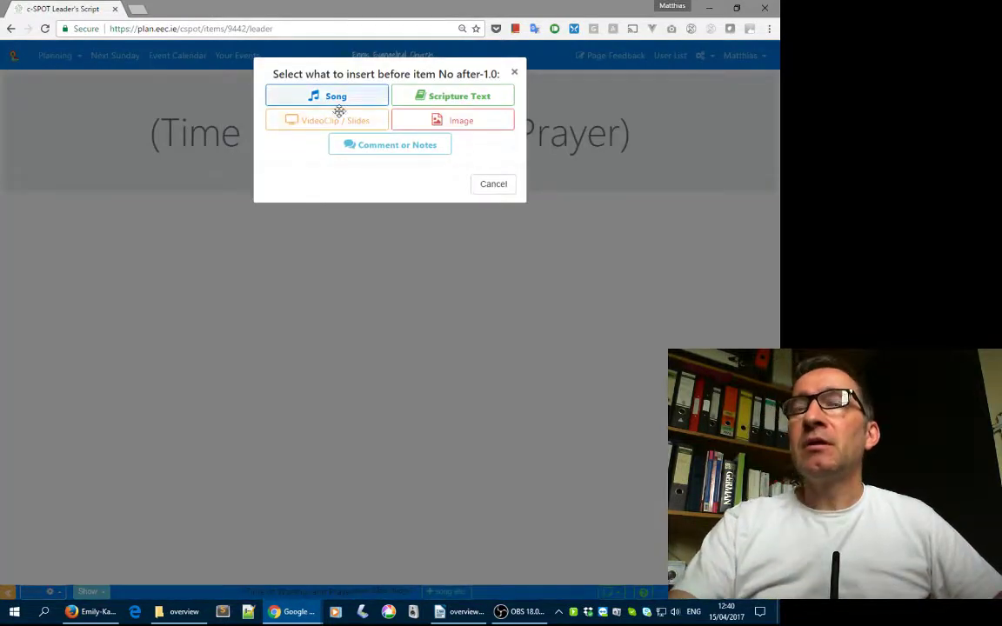
click(346, 97)
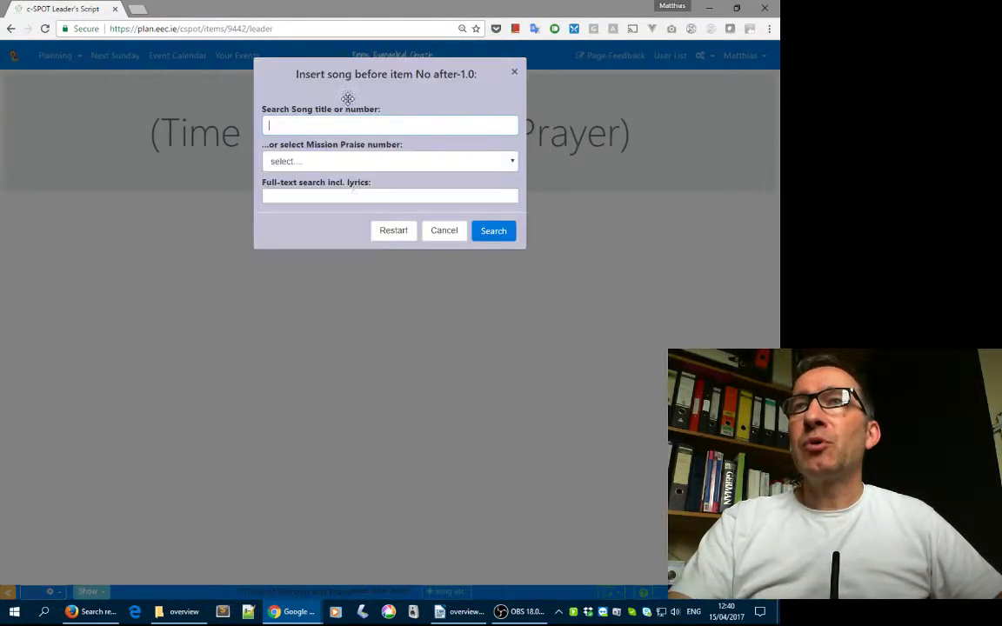
click(366, 161)
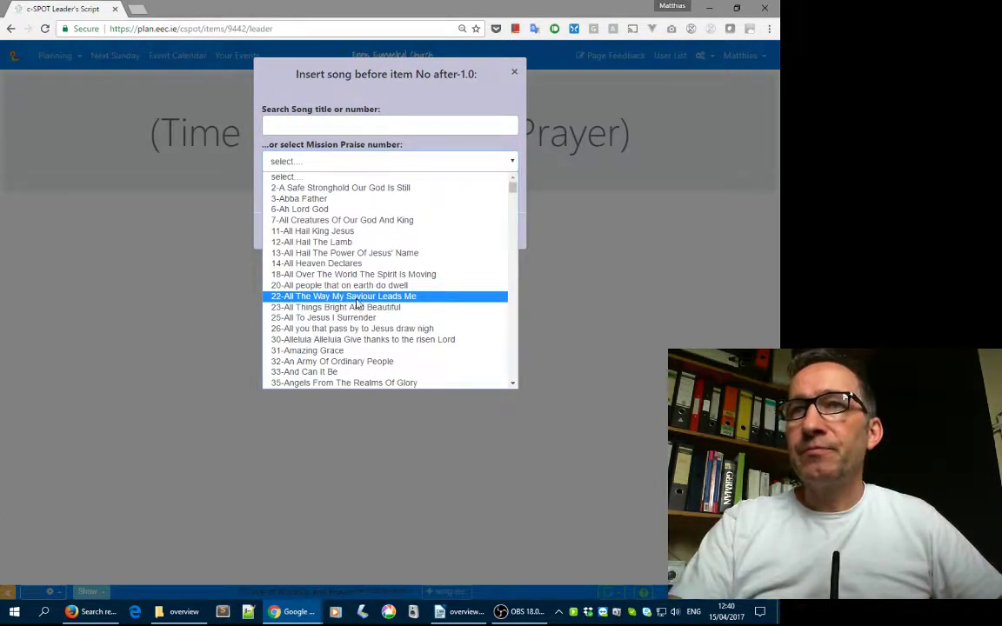
click(124, 304)
click(168, 224)
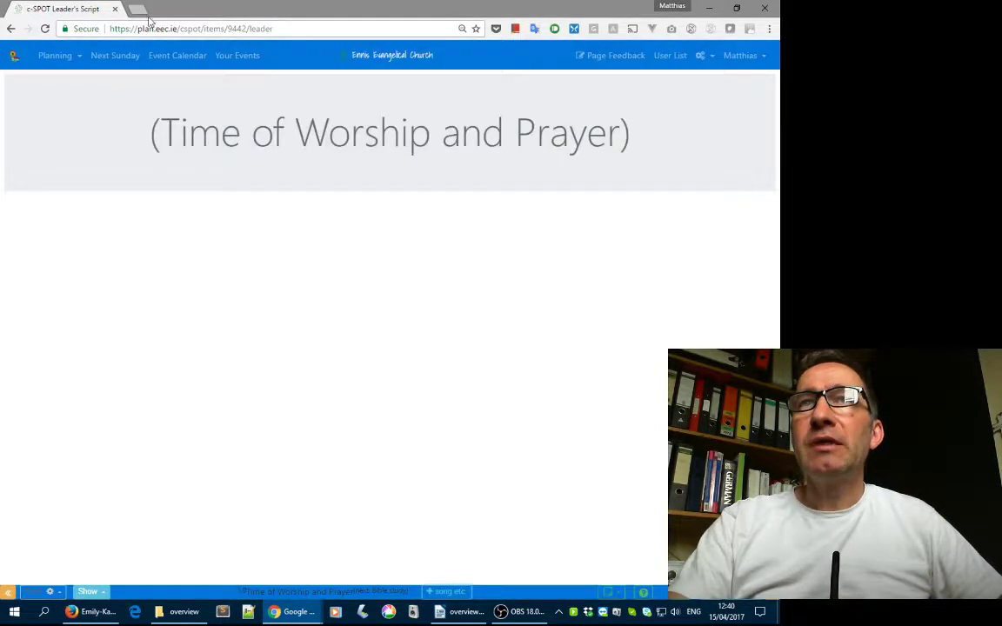
Open the 18 April 2017 Midweek Biblestudy plan in a second browser tab, show its chords view and compare it with the leader's script.
click(137, 9)
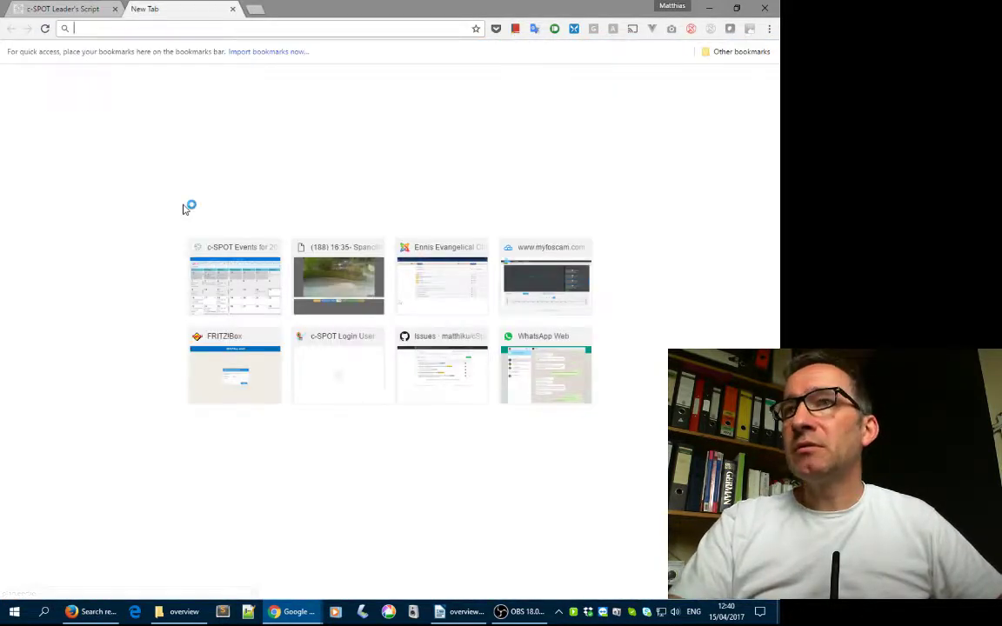
click(241, 296)
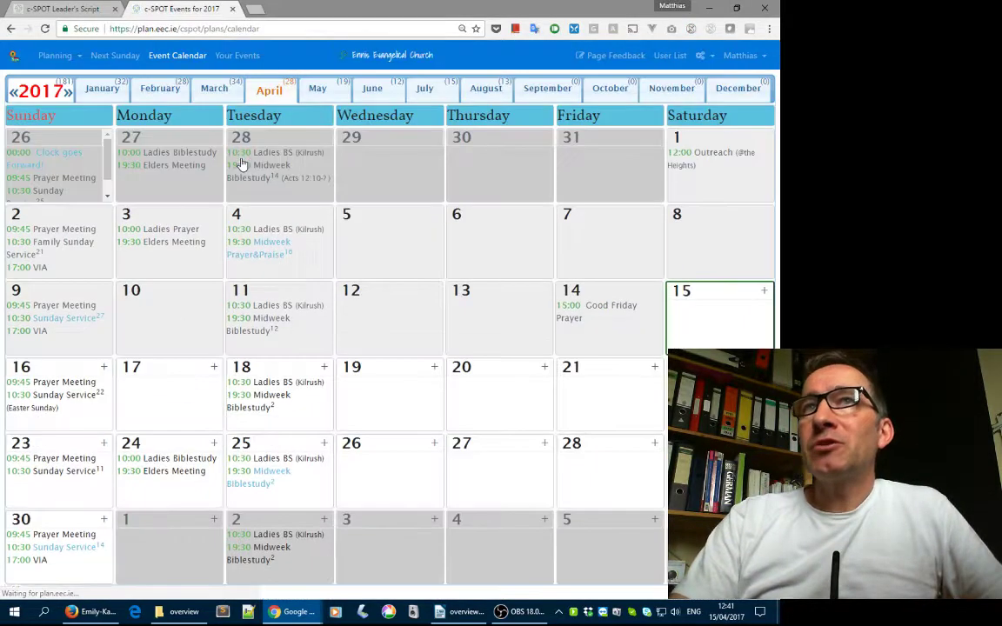
click(273, 399)
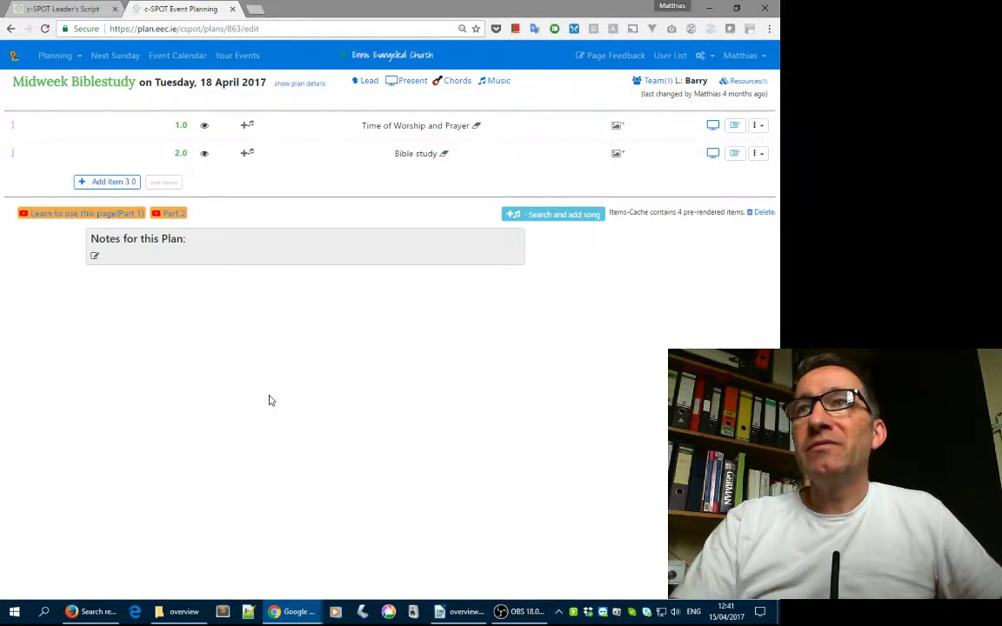
click(457, 84)
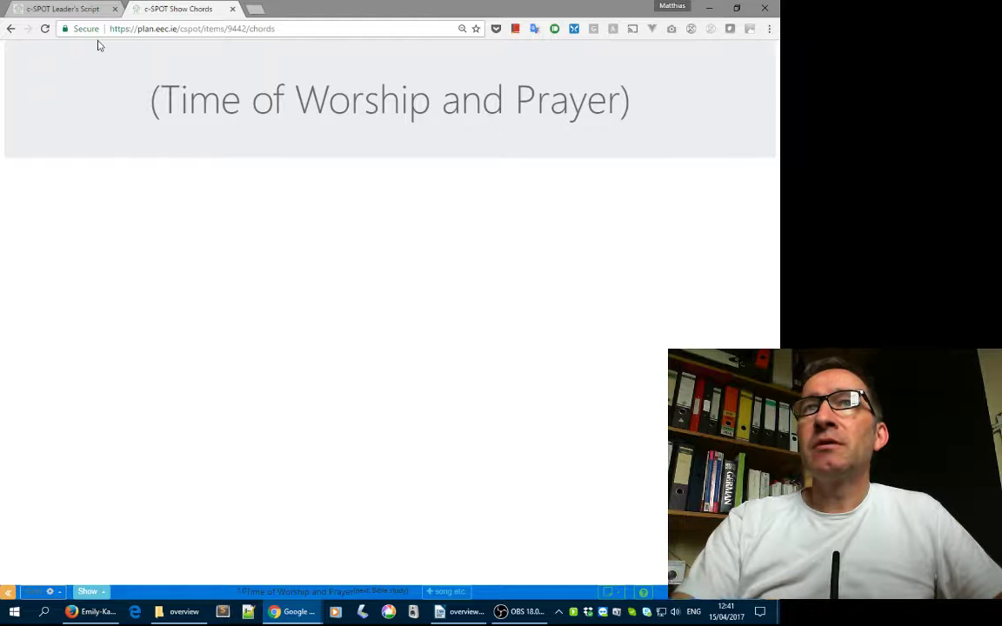
click(64, 10)
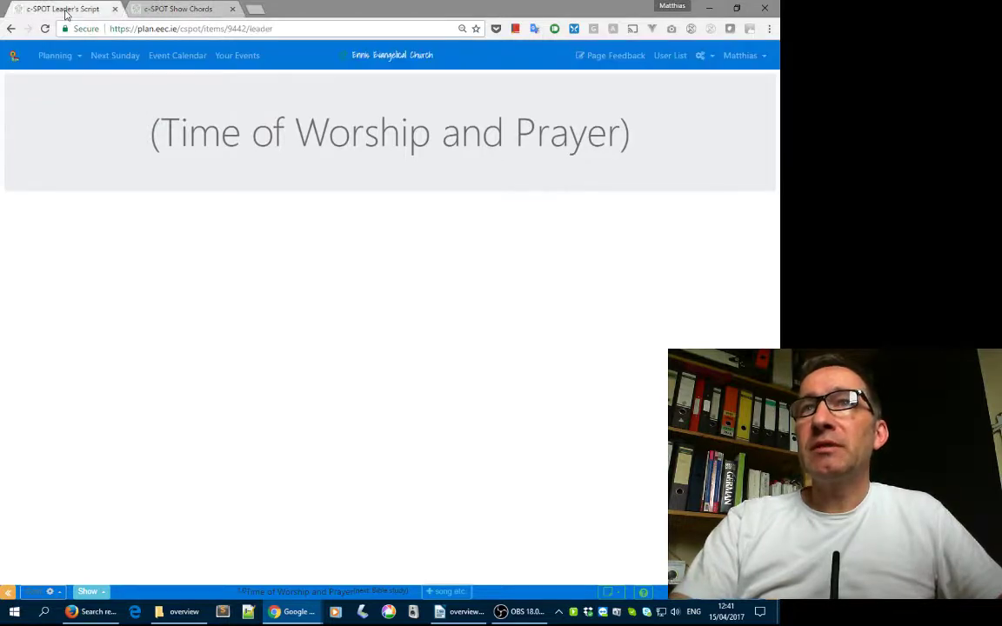
click(193, 12)
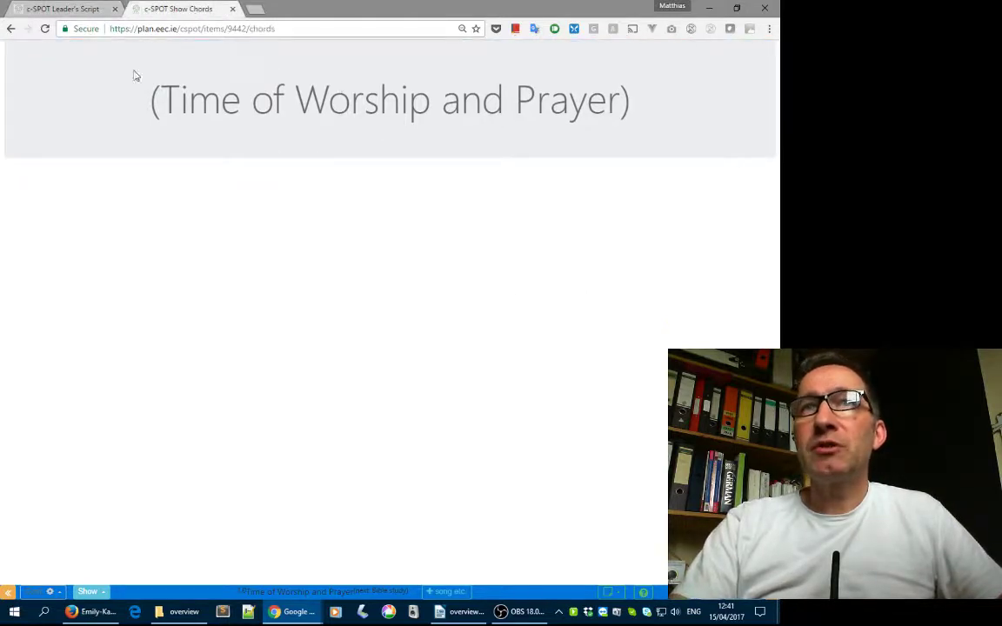
Insert the Mission Praise song 11, All Hail King Jesus, after the Time of Worship and Prayer item from the leader's script.
click(72, 11)
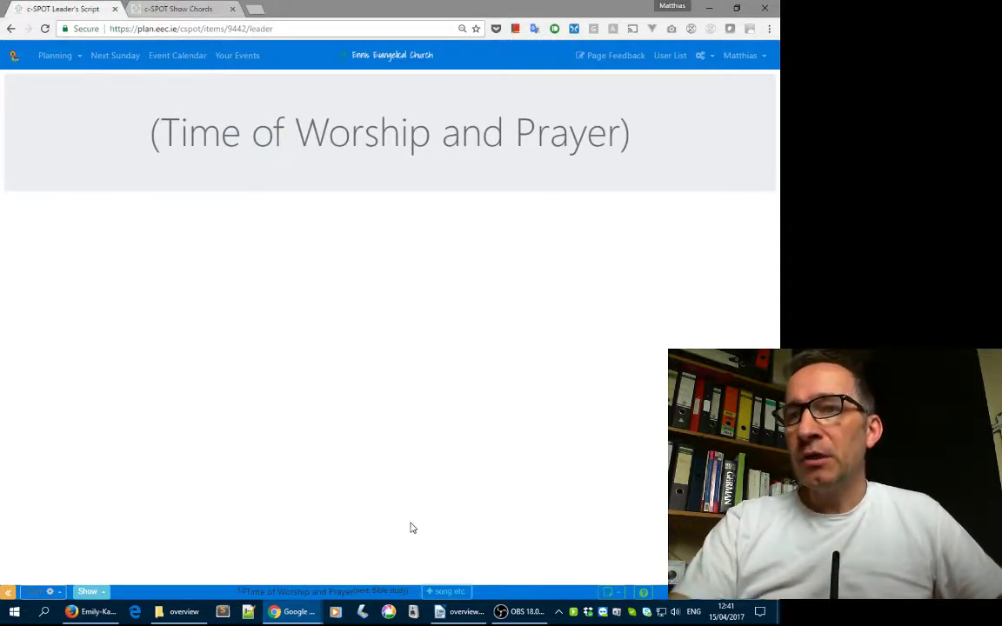
key(Right)
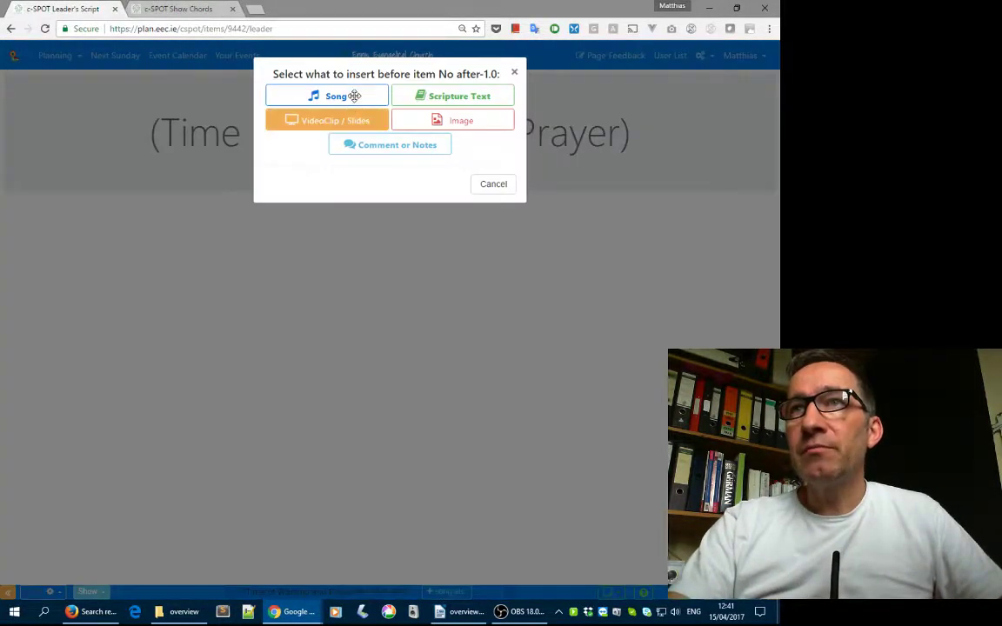
click(352, 94)
click(355, 164)
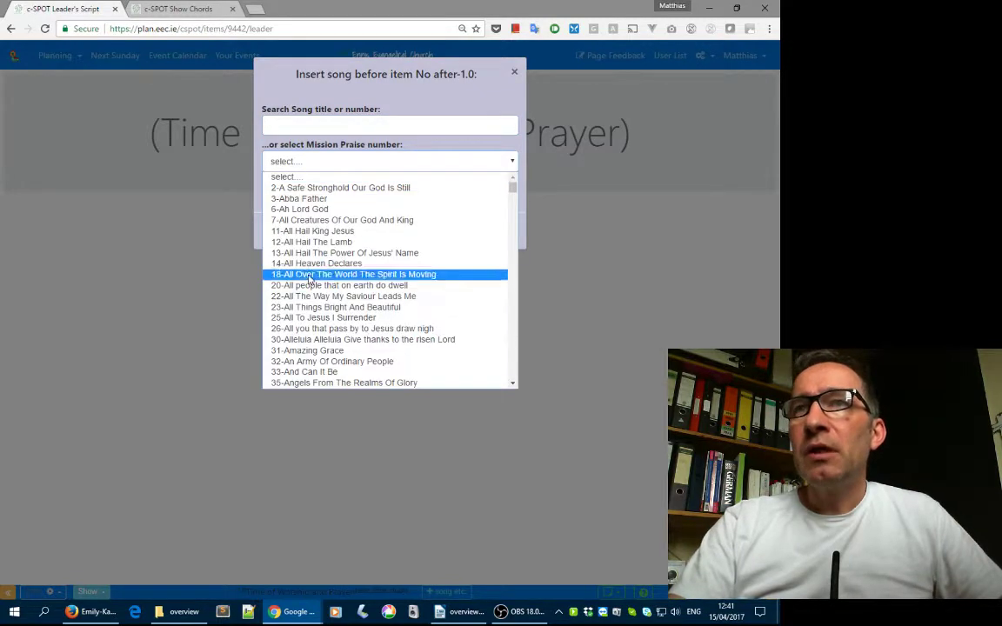
click(331, 231)
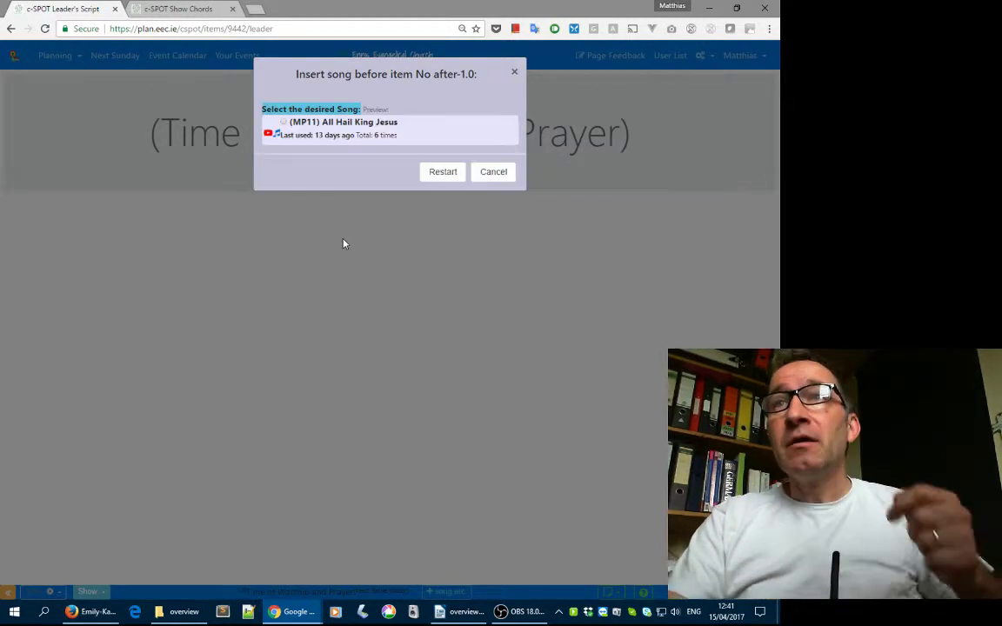
click(327, 127)
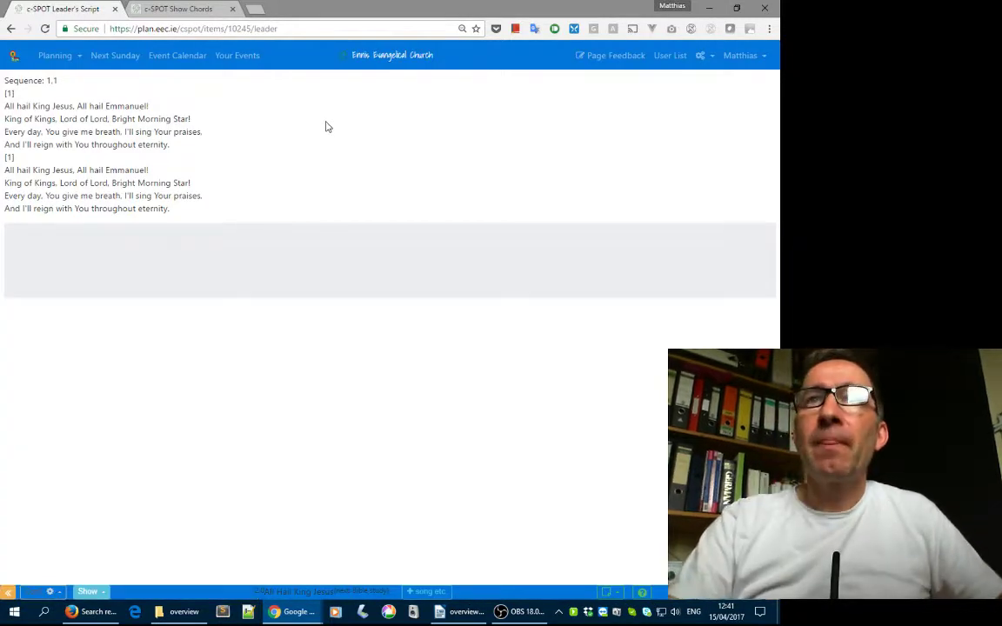
Advance the chords view to All Hail King Jesus and show the plan's item list there.
click(169, 10)
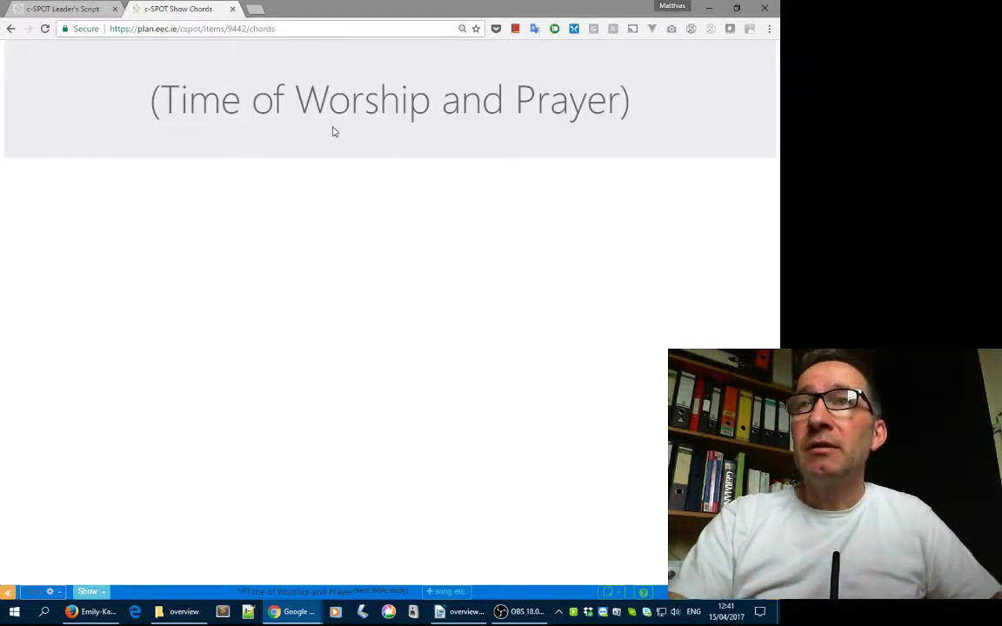
key(Right)
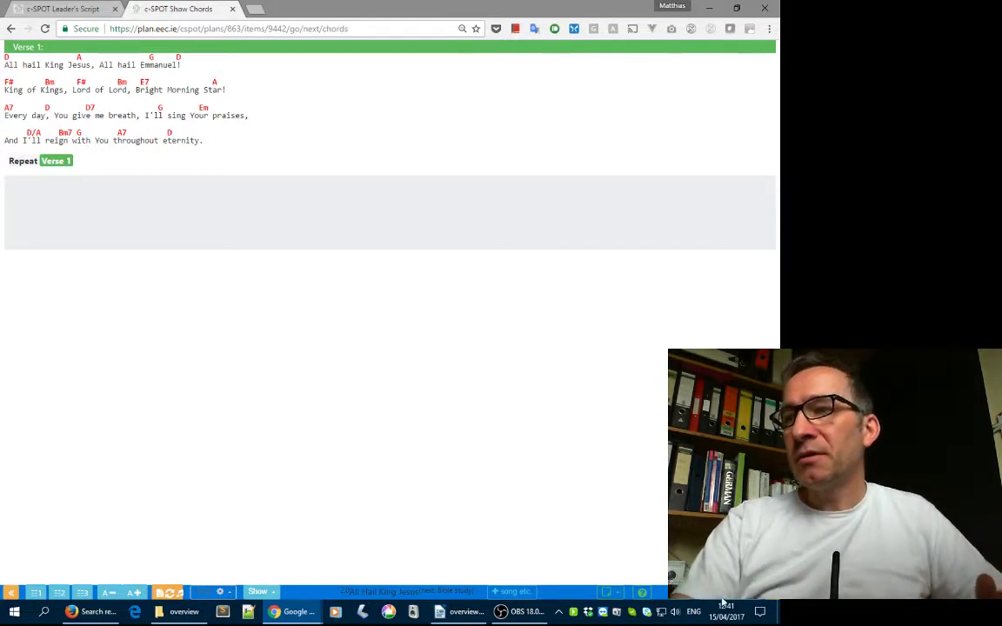
mouse_move(741, 598)
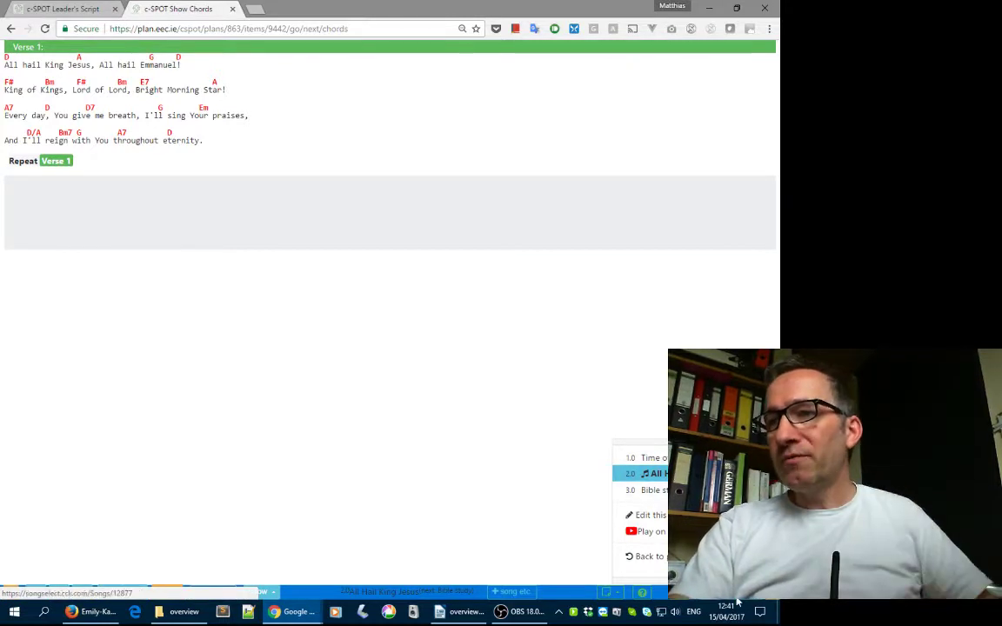
Insert the Mission Praise song 242, Hosanna, after All Hail King Jesus from the leader's script.
click(74, 9)
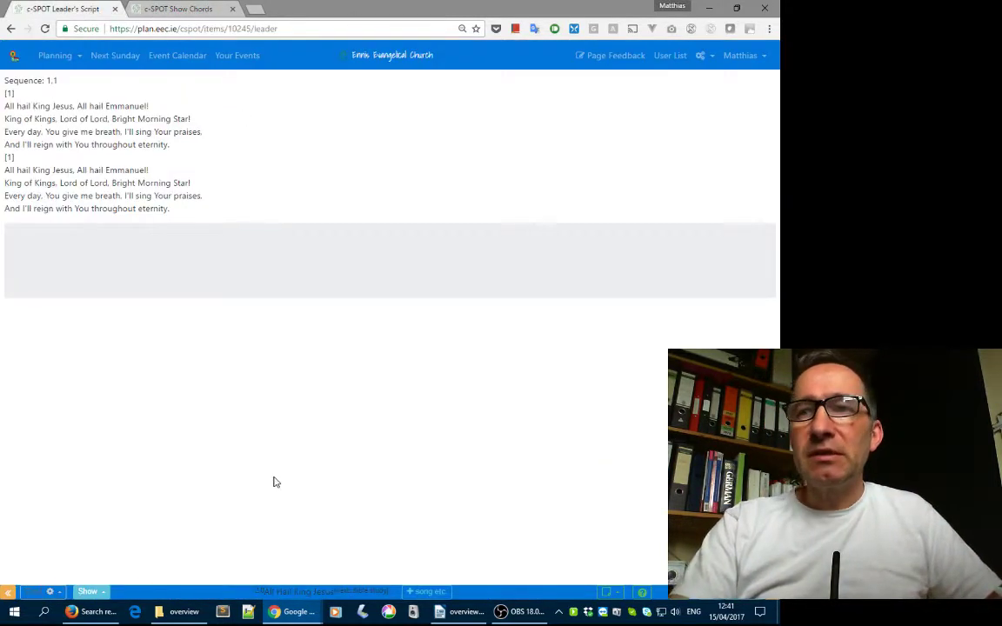
click(428, 593)
click(344, 99)
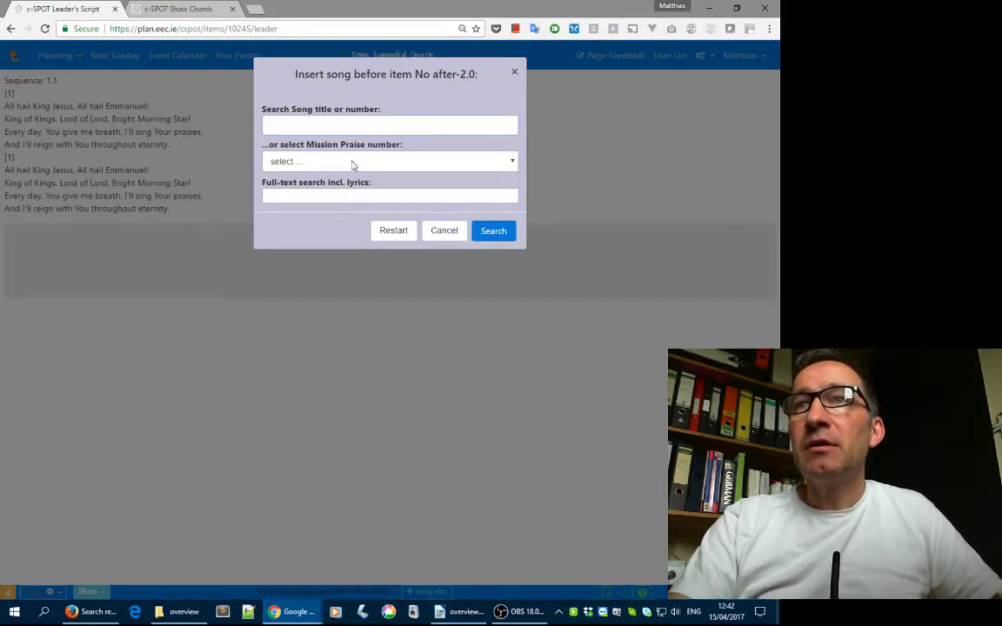
click(353, 165)
scroll(364, 335, down, 10)
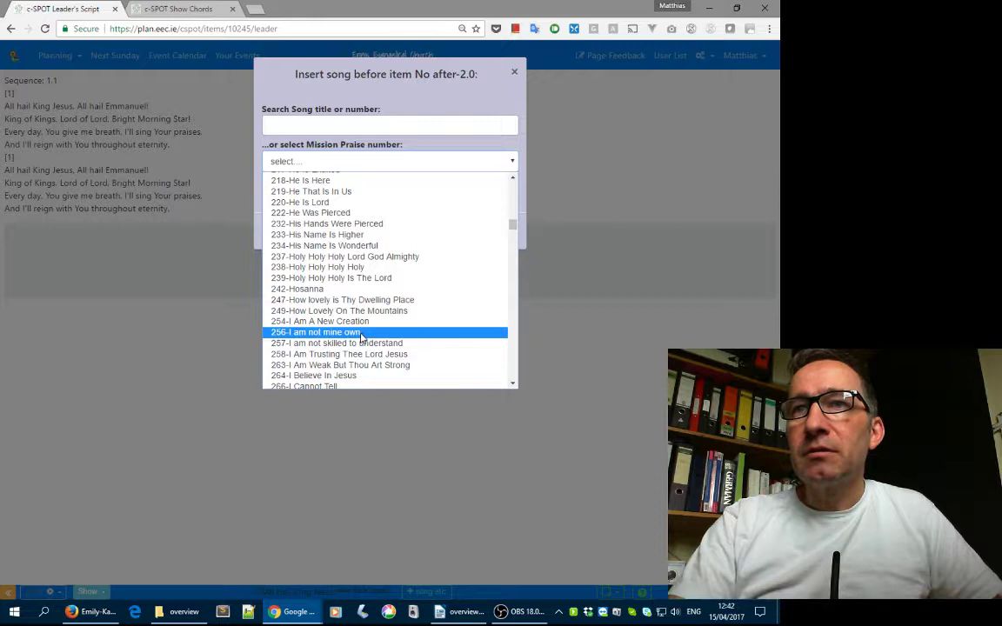
click(318, 288)
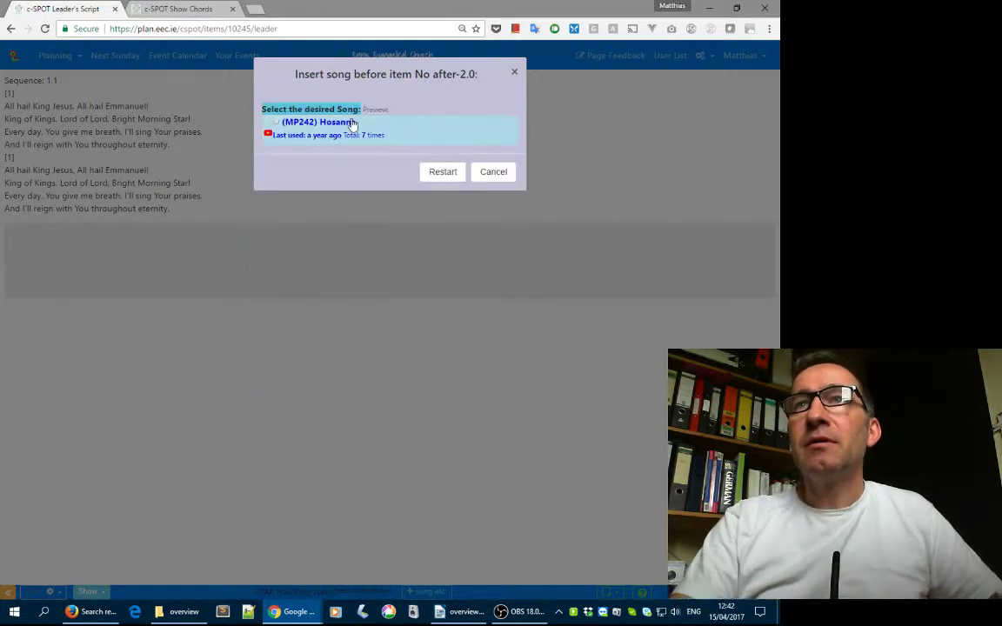
click(330, 122)
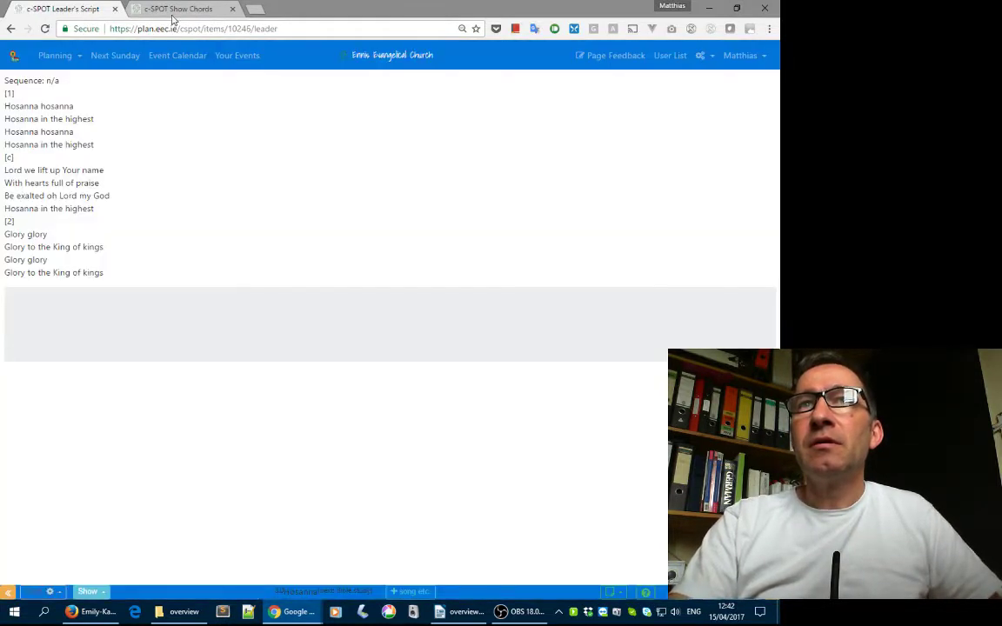
Advance the chords view to Hosanna, then go from the leader's script back to the home page.
click(172, 11)
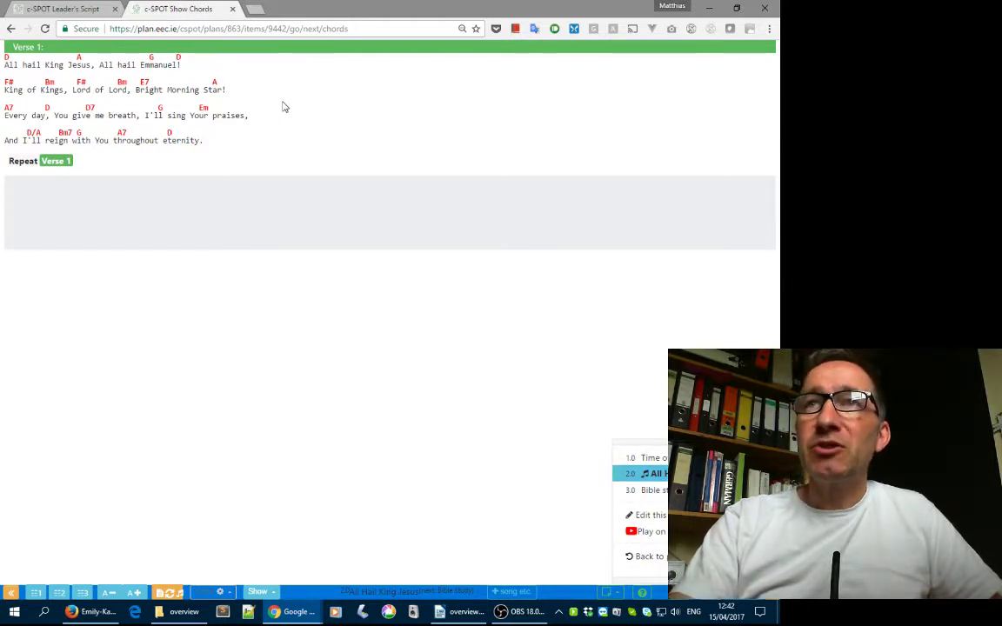
key(Right)
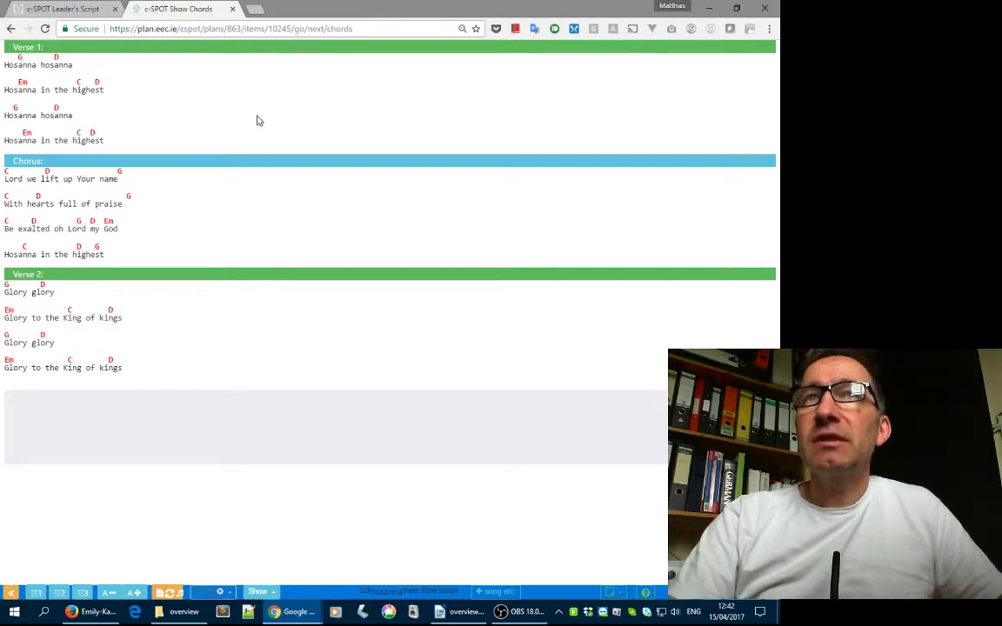
click(81, 12)
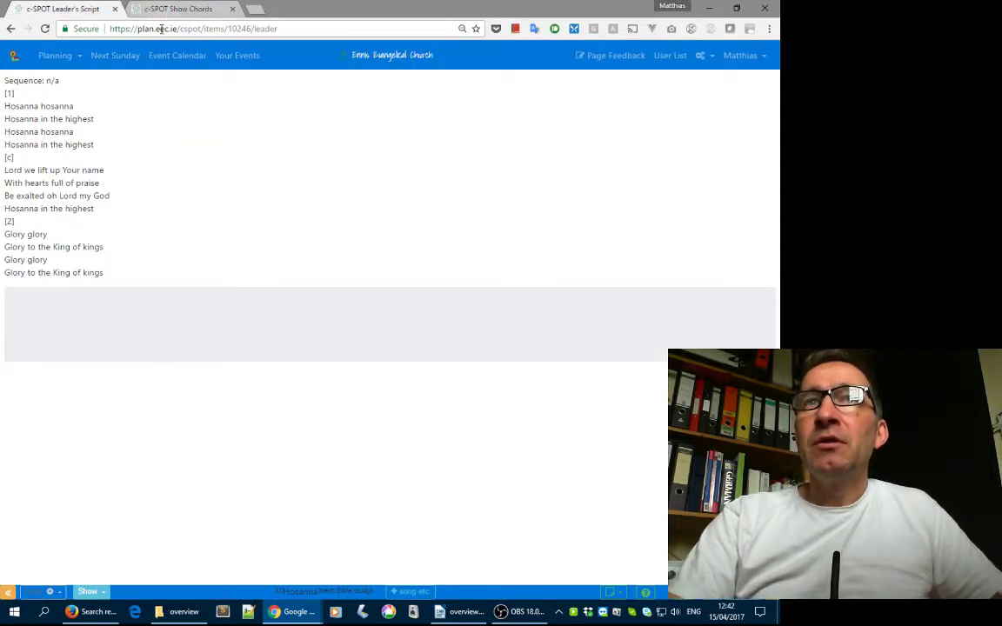
click(13, 58)
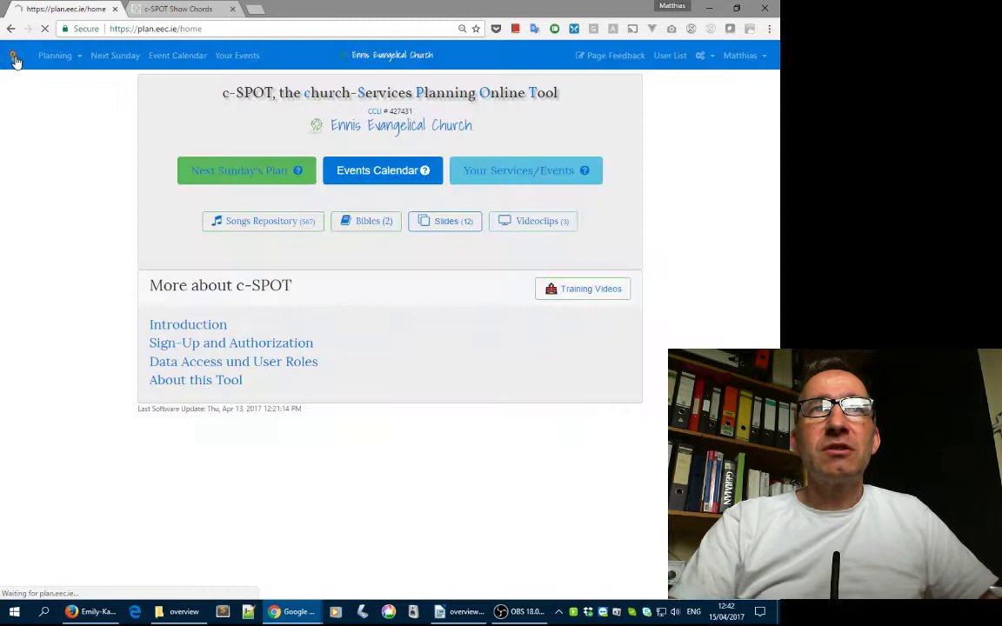